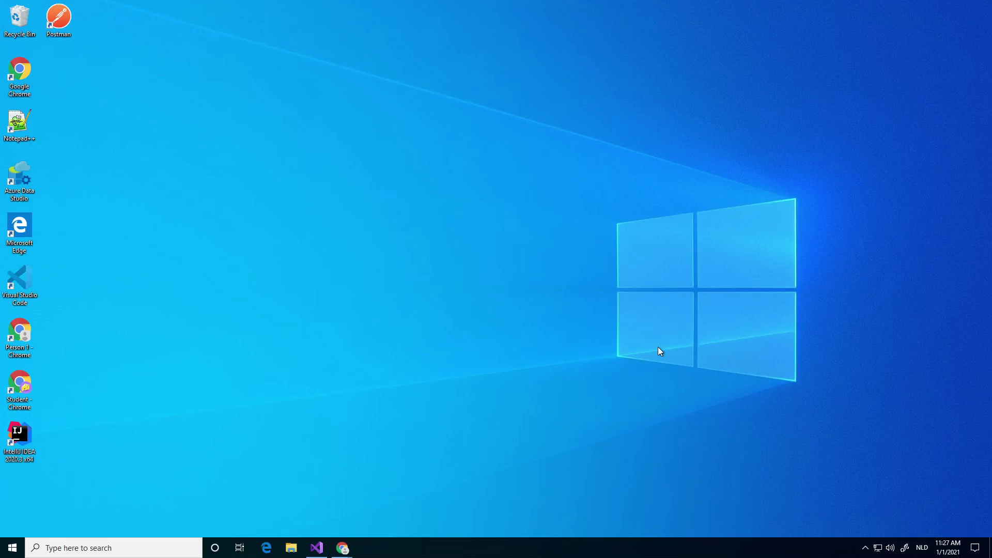
# Restore the Visual Studio window showing the CarRental project with CarsController.cs open.
pyautogui.click(316, 547)
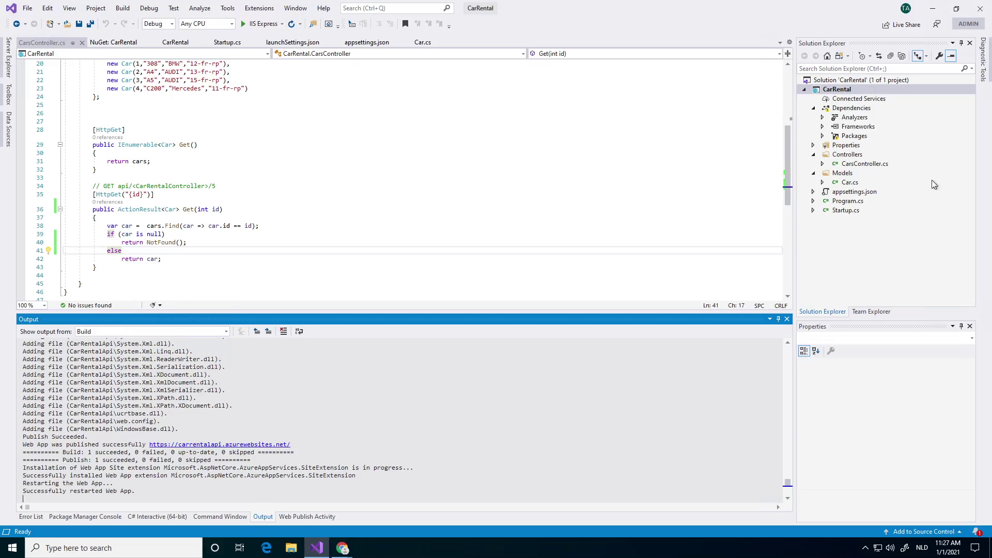
# Review the code of CarsController.cs in the CarRental project.
pyautogui.click(862, 164)
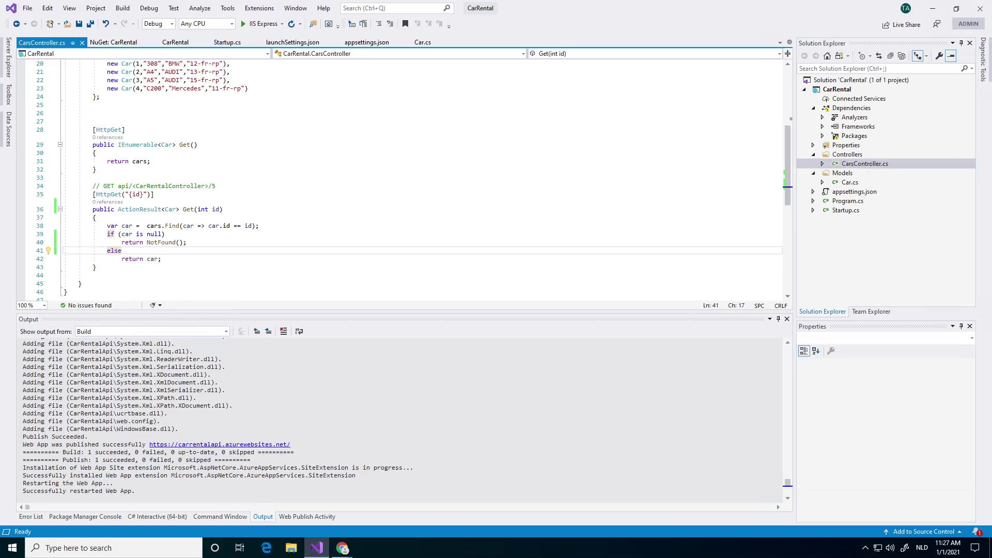
pyautogui.scroll(1, 413, 176)
pyautogui.scroll(-2, 413, 175)
pyautogui.scroll(-2, 413, 176)
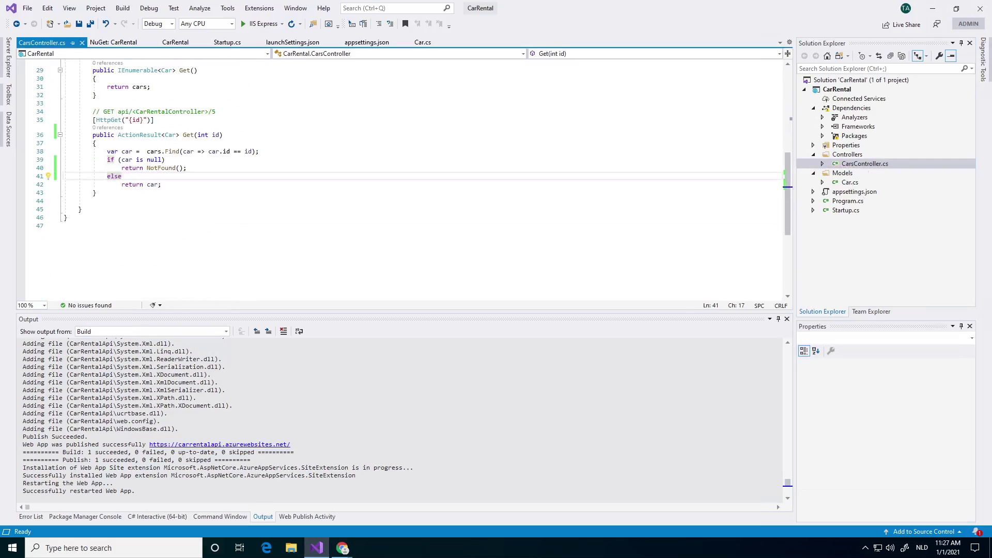
pyautogui.scroll(2, 413, 175)
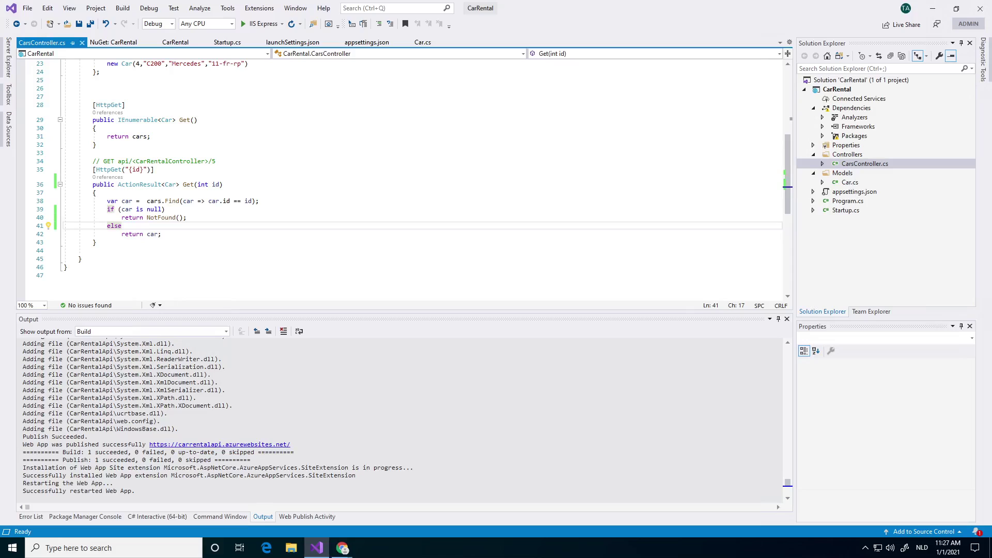
pyautogui.scroll(3, 400, 179)
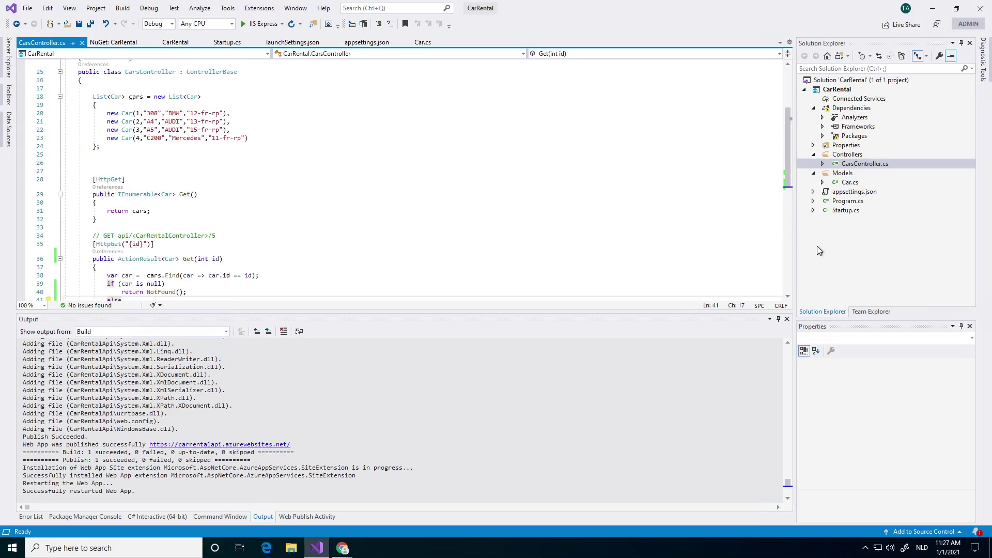
# Inspect the Swagger setup in Startup.cs, then run the API locally with IIS Express.
pyautogui.doubleClick(849, 212)
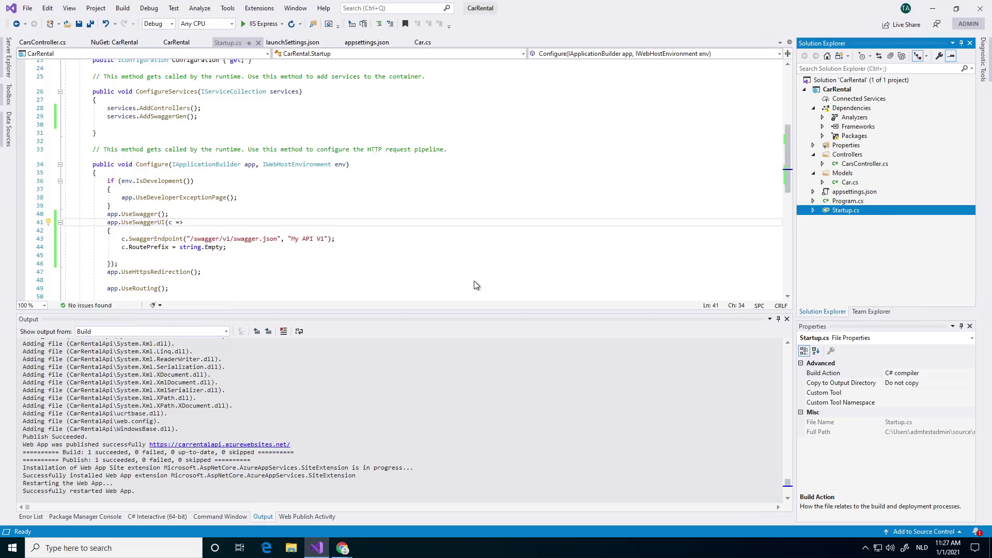
pyautogui.scroll(1, 476, 285)
pyautogui.scroll(-2, 476, 285)
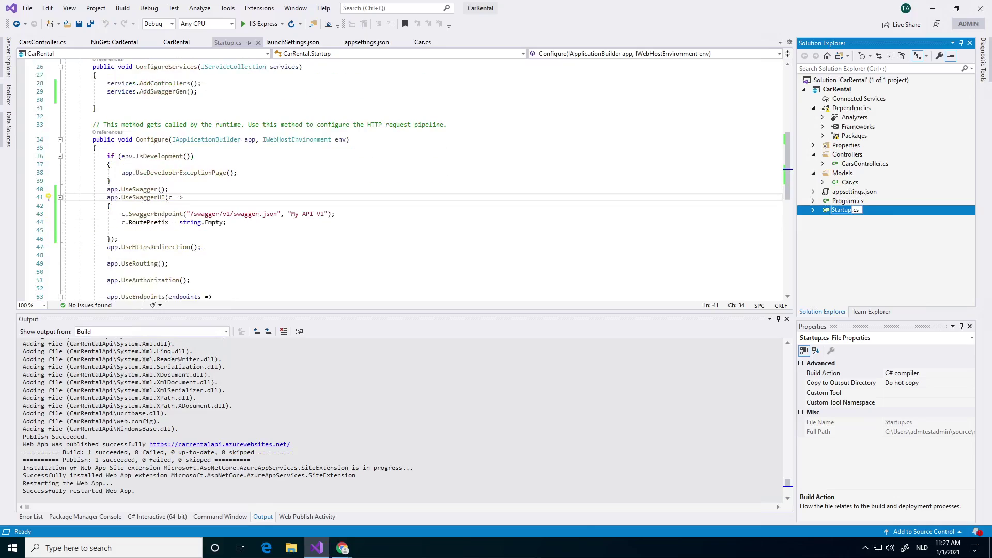
pyautogui.click(252, 24)
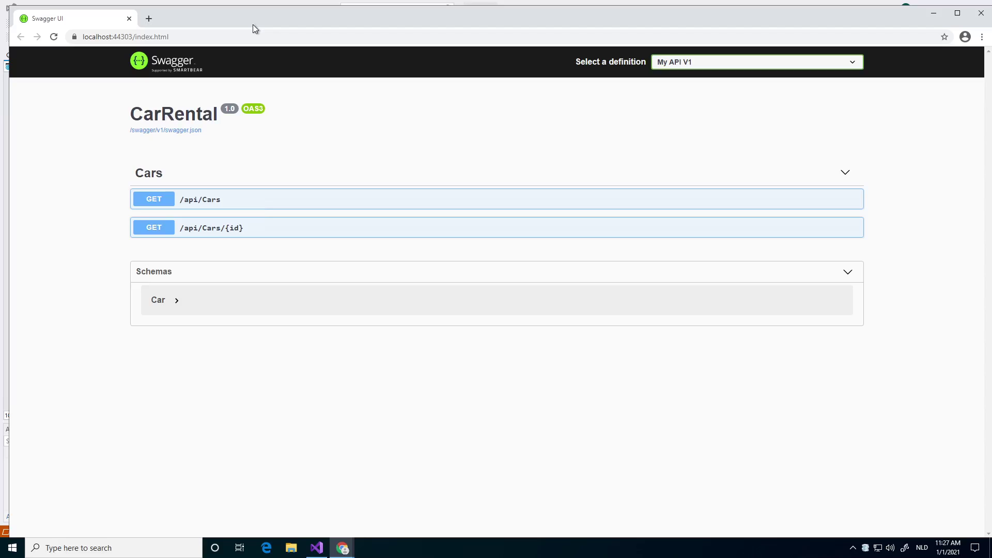
# Execute GET /api/Cars in the local Swagger UI, check the 200 response with four cars, then close the browser.
pyautogui.click(229, 202)
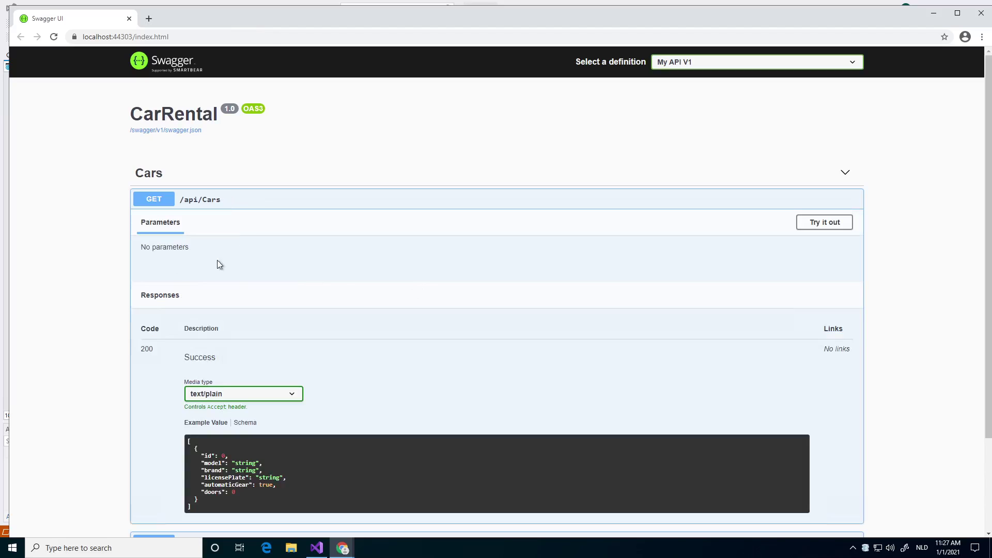
pyautogui.click(825, 225)
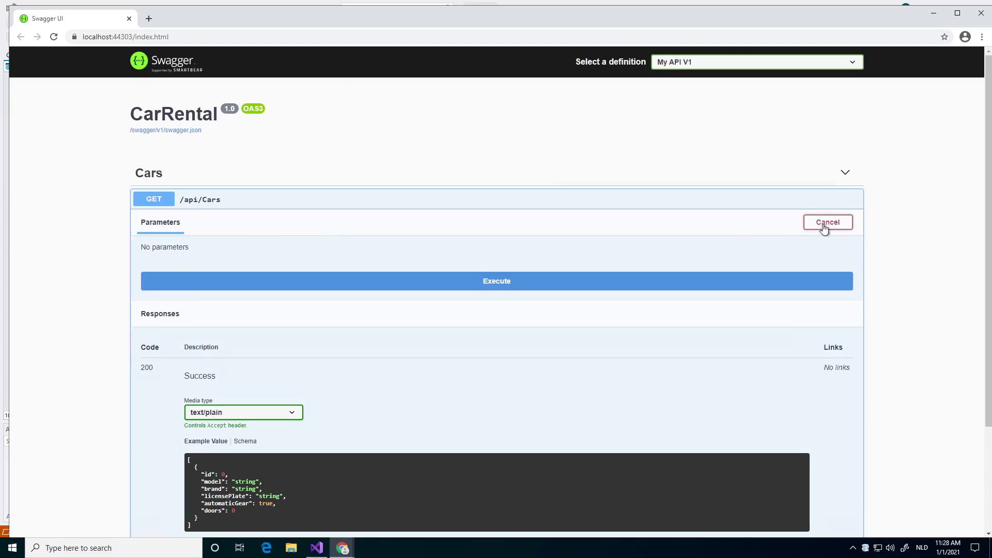
pyautogui.scroll(-3, 491, 184)
pyautogui.click(481, 146)
pyautogui.scroll(-1, 404, 291)
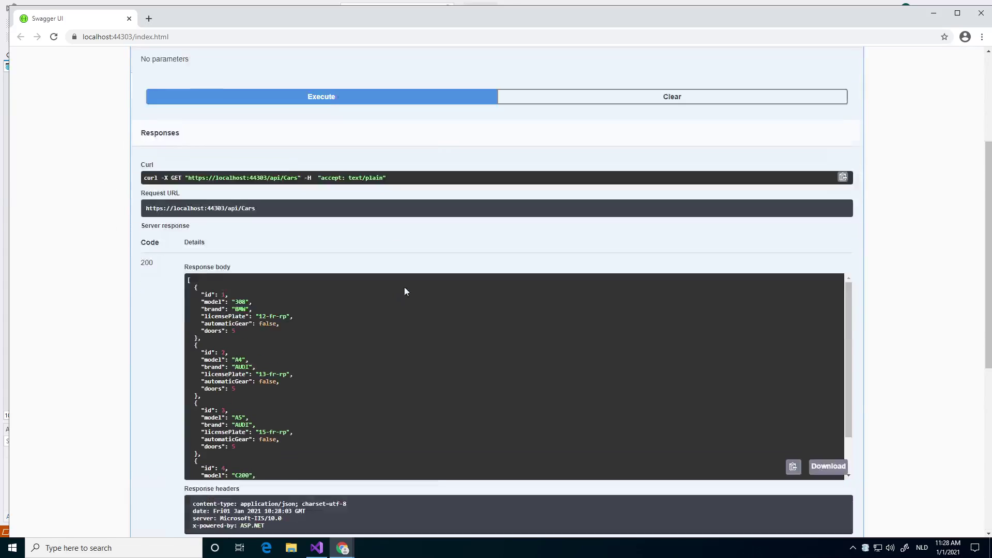
pyautogui.scroll(-5, 404, 290)
pyautogui.scroll(3, 407, 210)
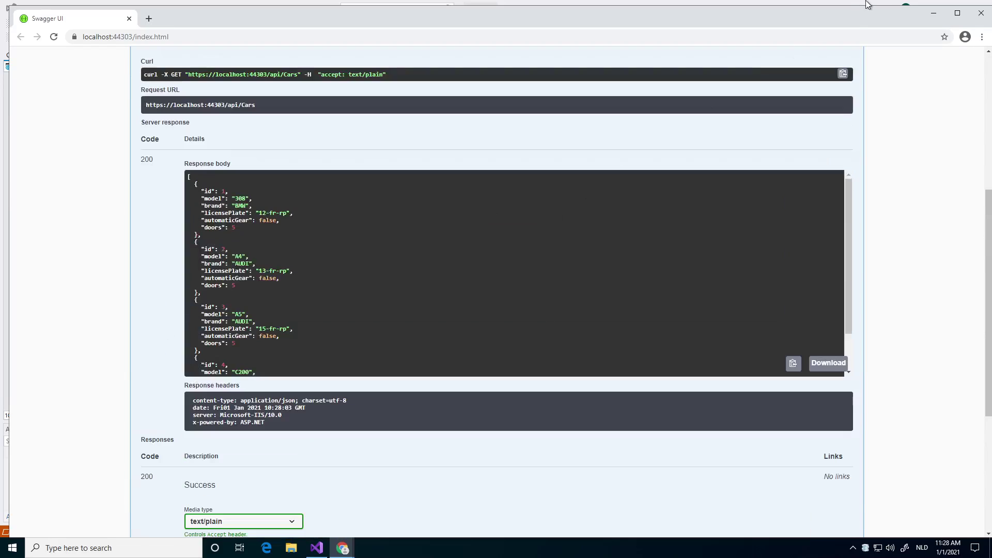
pyautogui.click(980, 13)
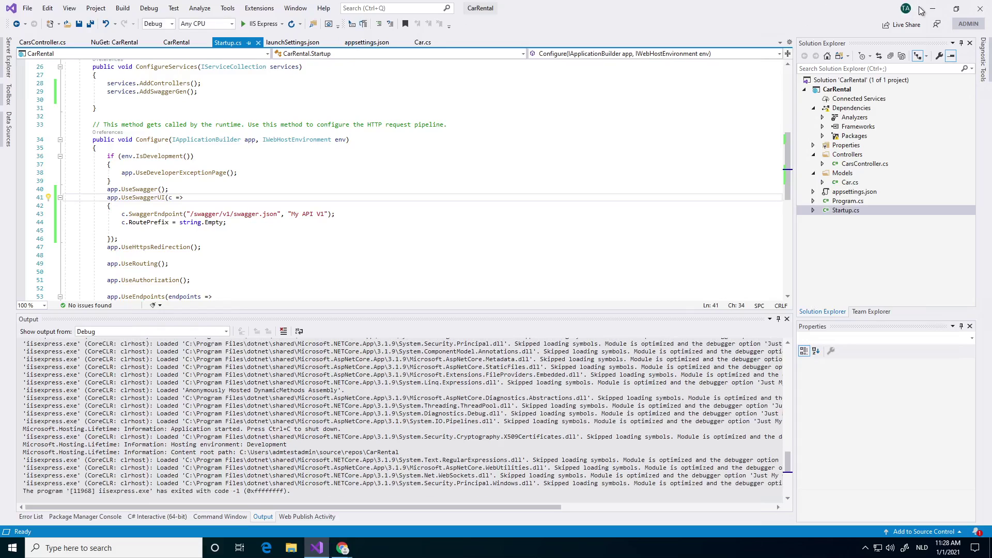
# Minimize Visual Studio, switch to the Azure portal and open the rg_carRental resource group.
pyautogui.click(932, 8)
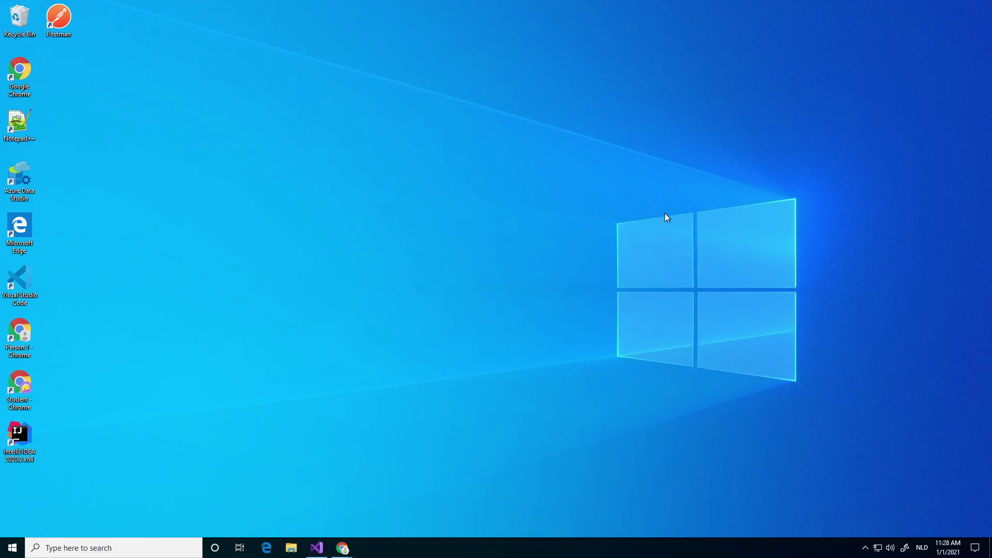
pyautogui.moveTo(343, 548)
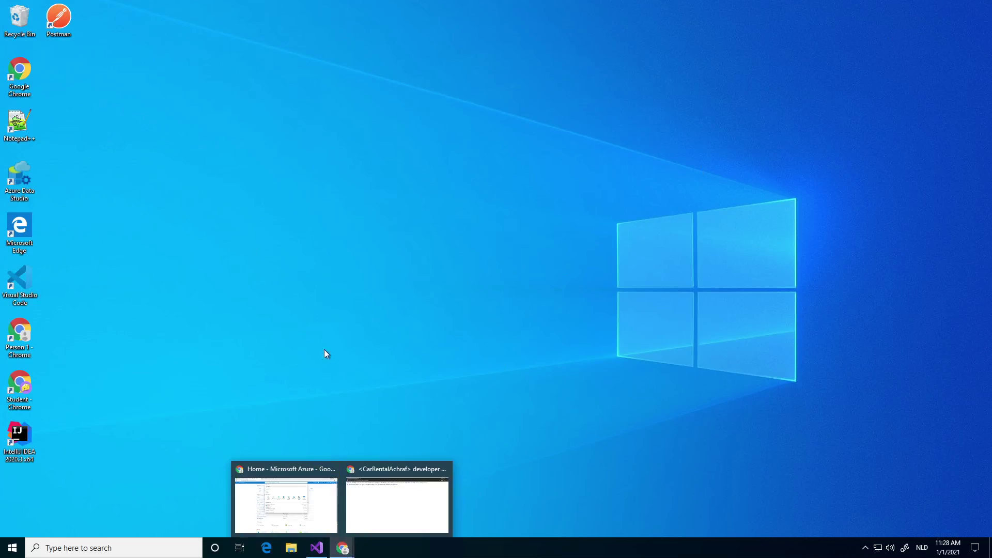
pyautogui.click(317, 504)
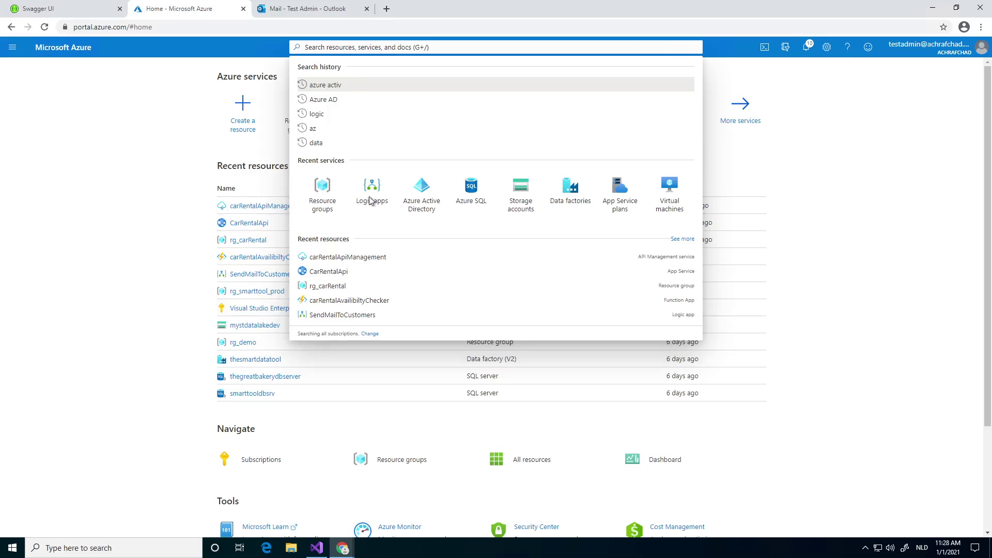
pyautogui.click(222, 225)
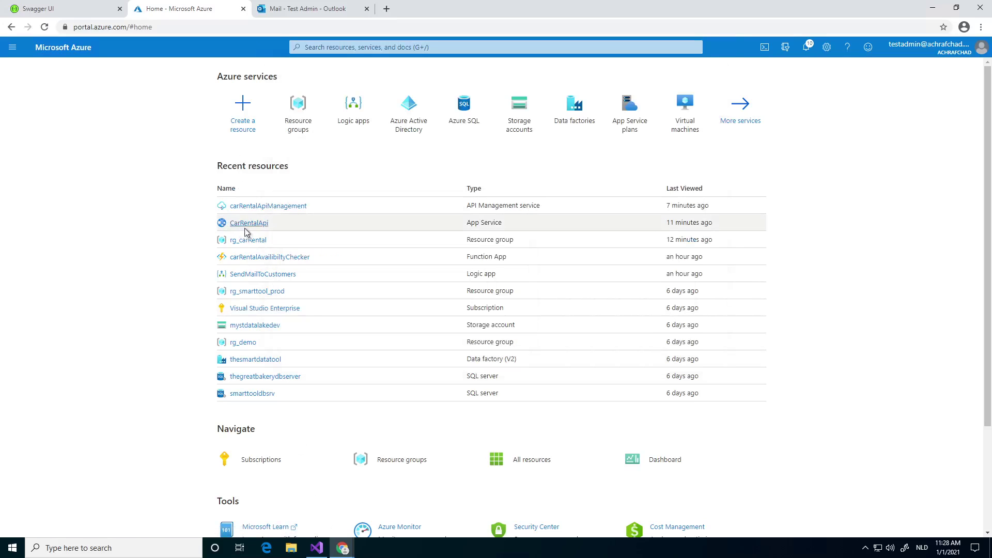
pyautogui.click(248, 242)
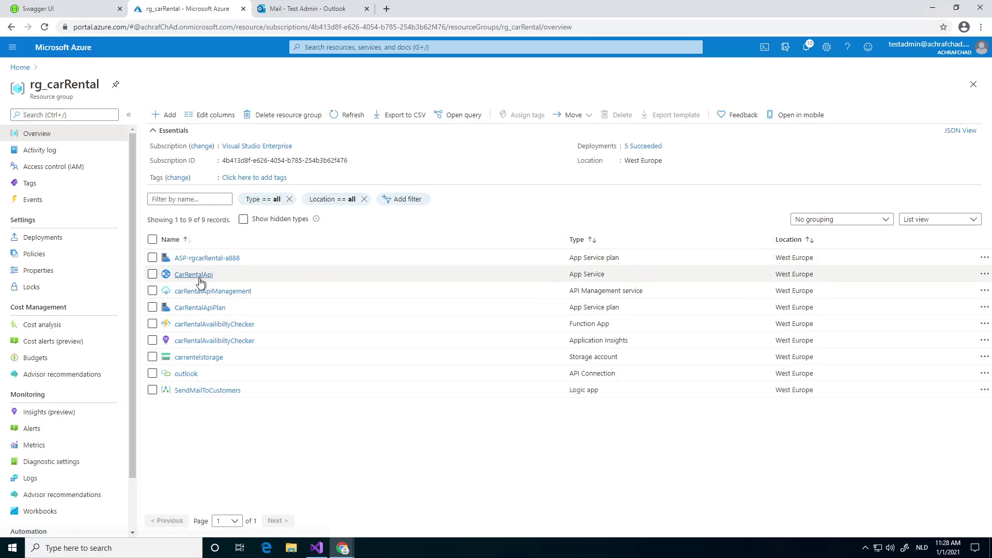
# Open the CarRentalApi App Service overview, briefly checking its Application Insights.
pyautogui.click(199, 277)
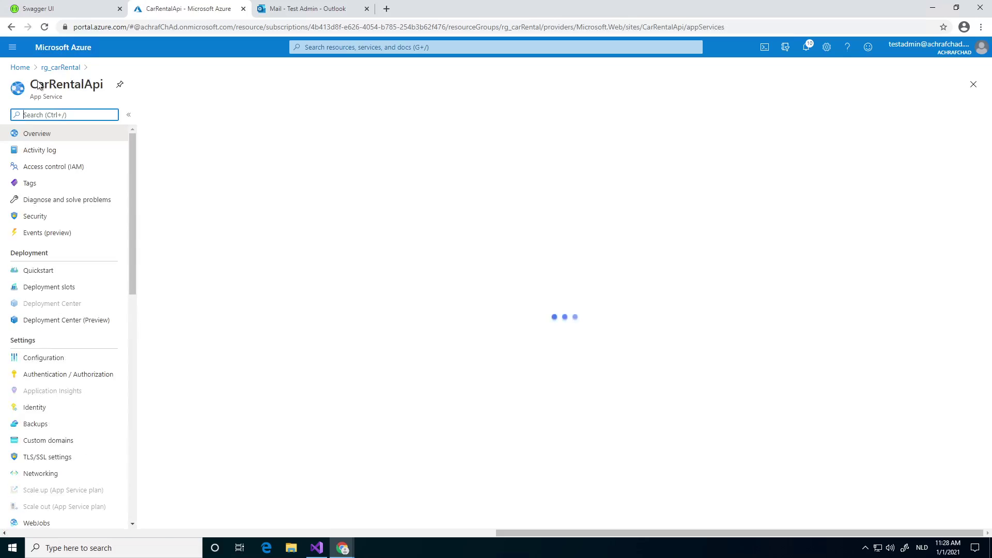
pyautogui.scroll(-1, 55, 253)
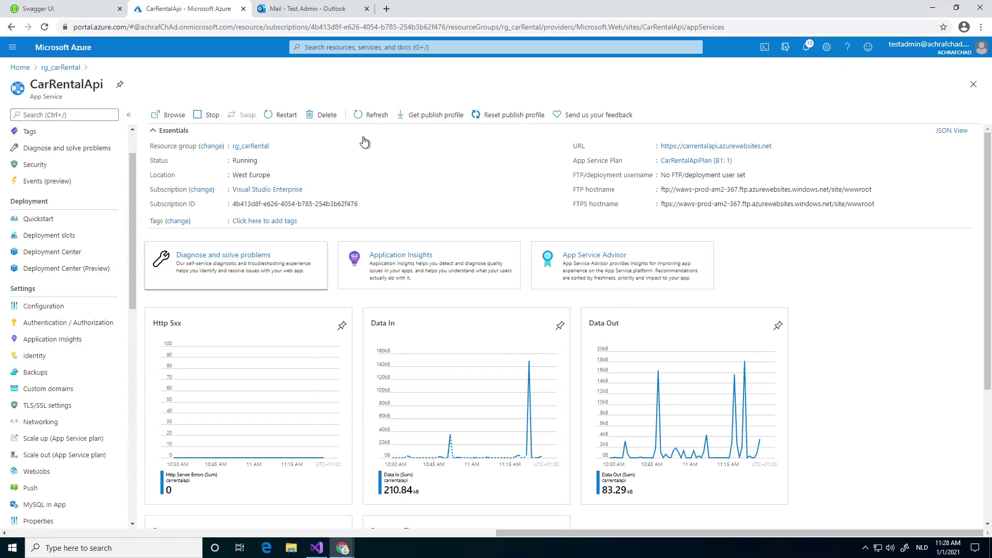
pyautogui.click(698, 146)
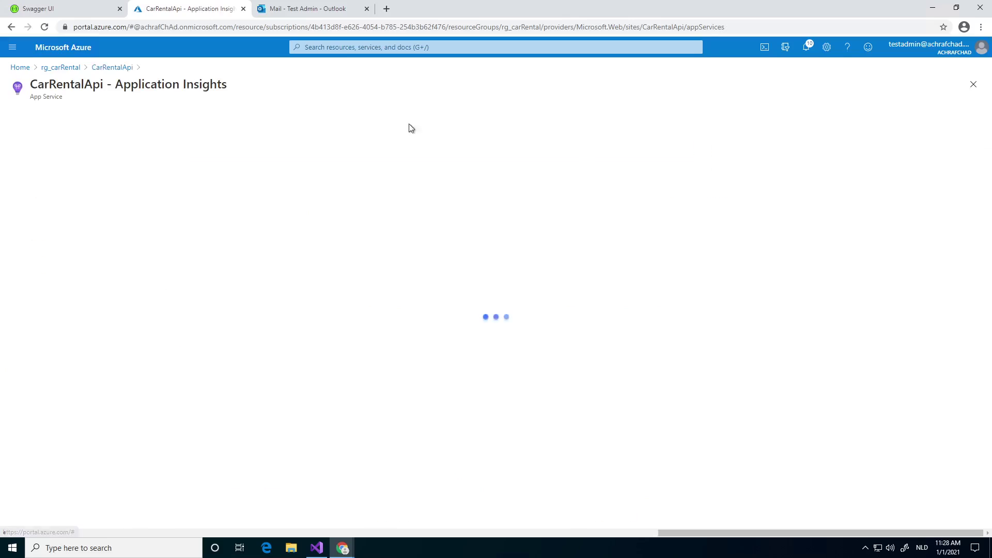
pyautogui.click(62, 69)
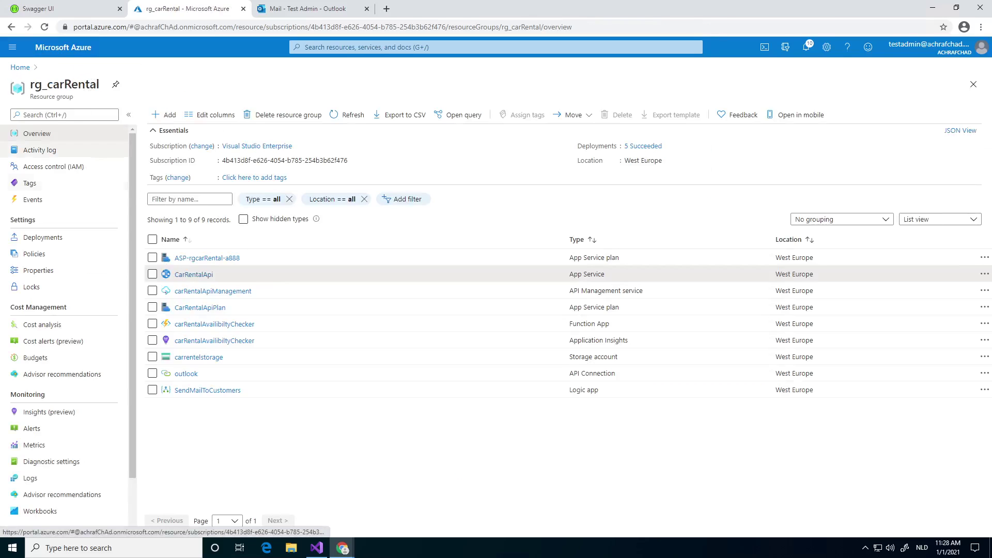
pyautogui.click(189, 273)
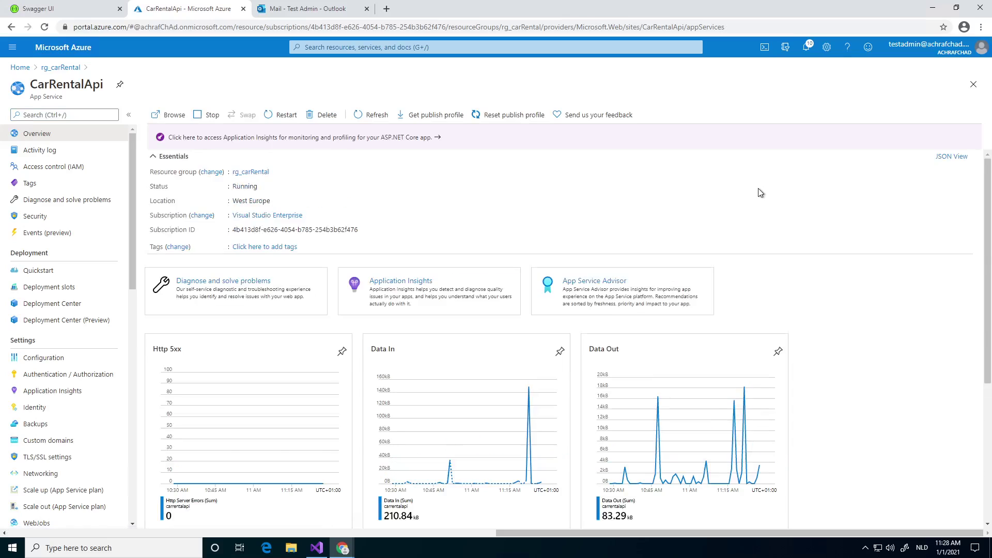
# Run GET /api/Cars on carrentalapi.azurewebsites.net's Swagger UI, get 200 with four cars, then return to the portal tab.
pyautogui.click(743, 172)
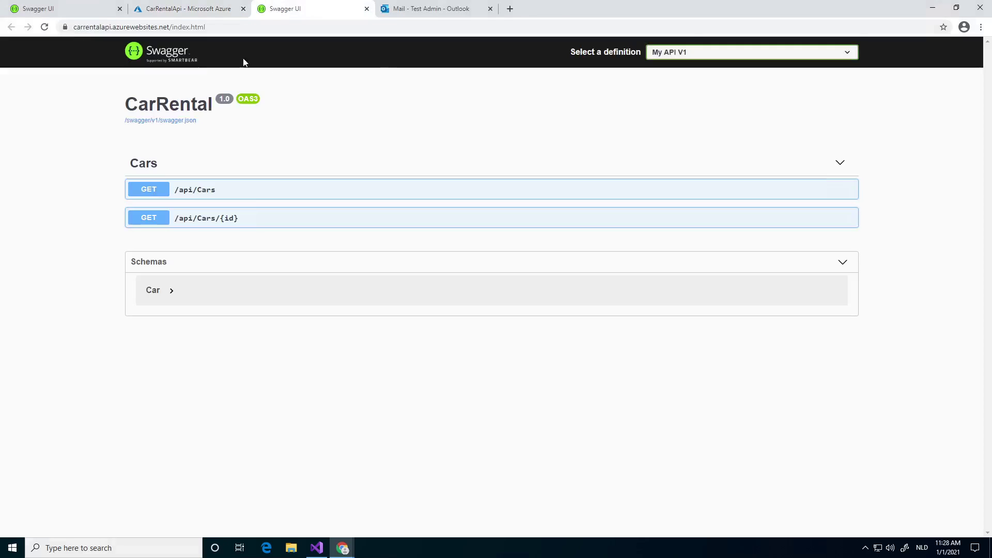
pyautogui.click(292, 193)
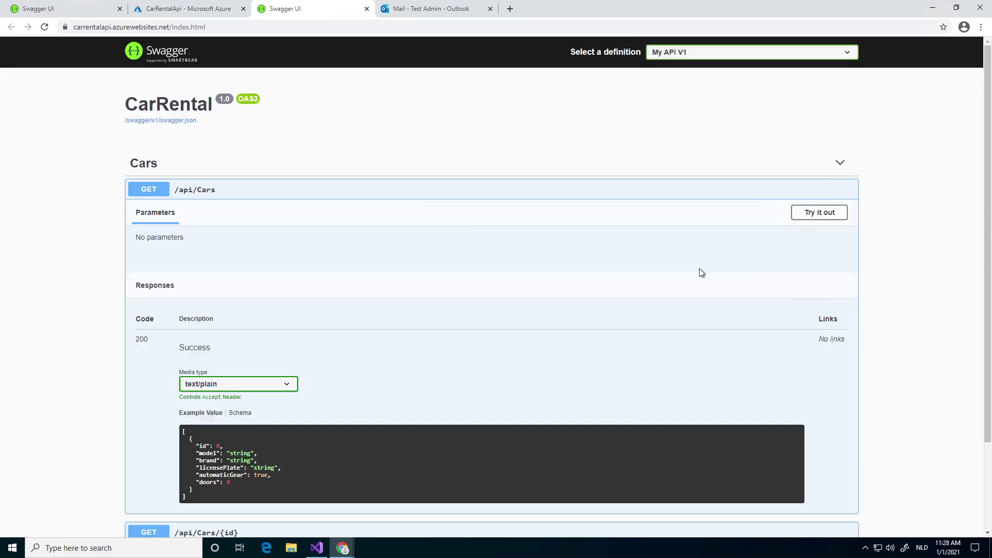
pyautogui.click(810, 217)
pyautogui.click(810, 217)
pyautogui.click(810, 217)
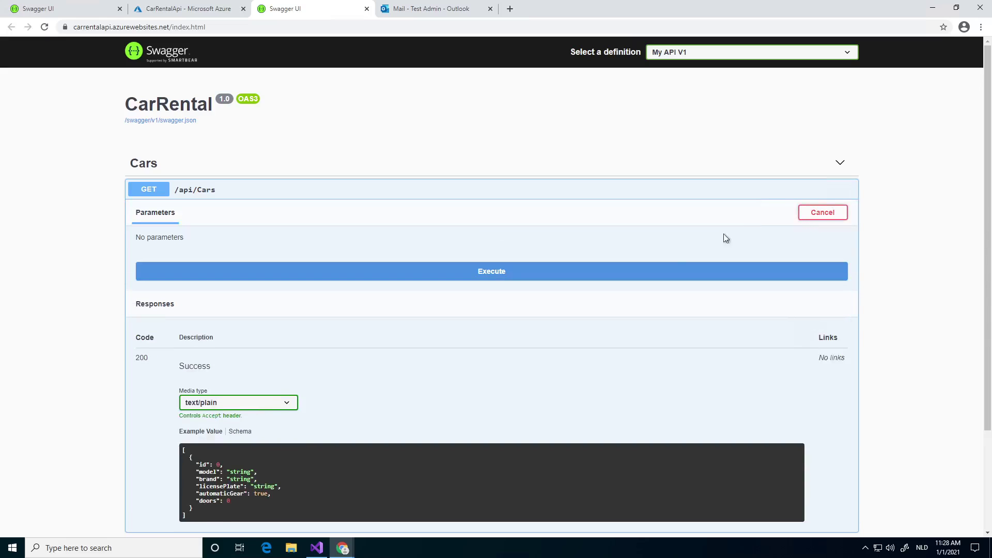
pyautogui.click(539, 279)
pyautogui.scroll(-7, 278, 315)
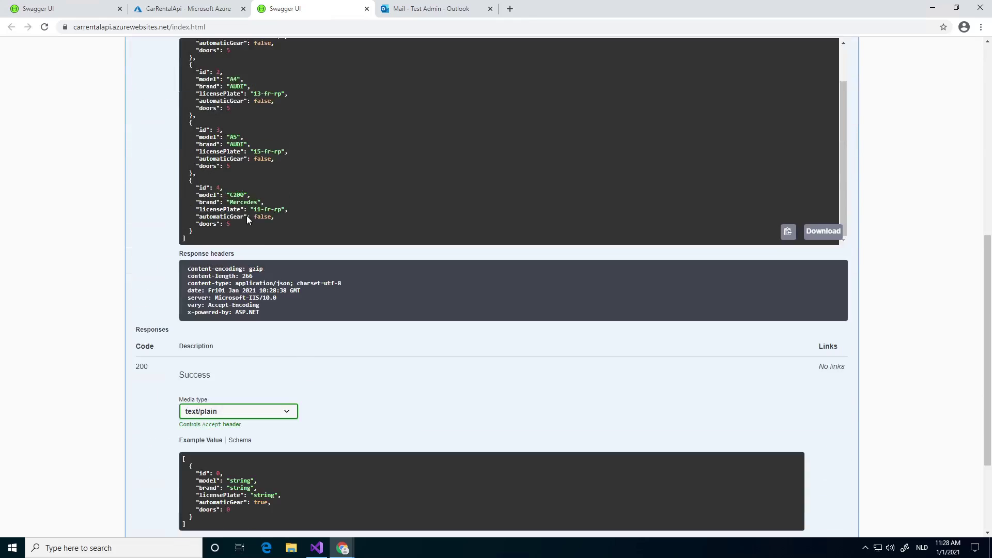
pyautogui.scroll(1, 246, 215)
pyautogui.scroll(5, 135, 185)
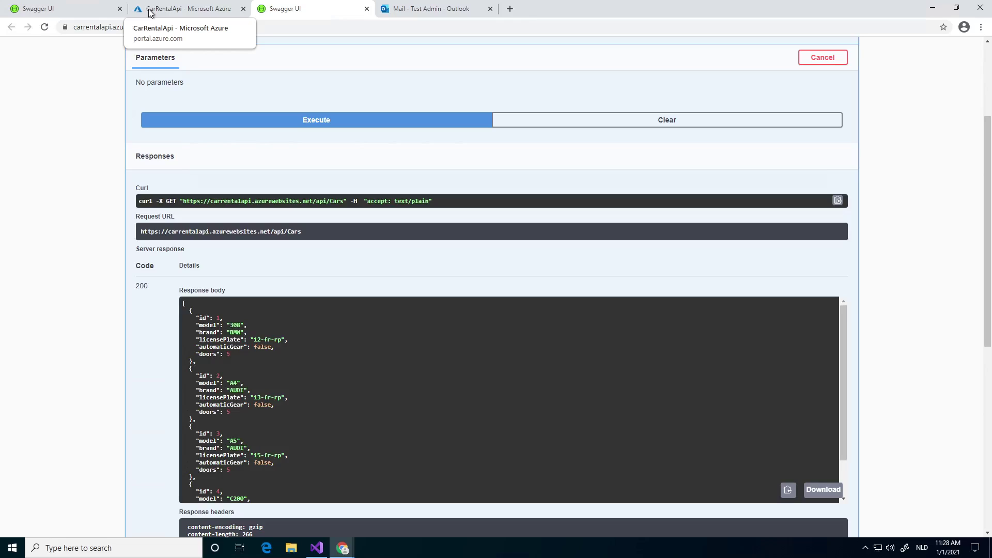
pyautogui.click(150, 11)
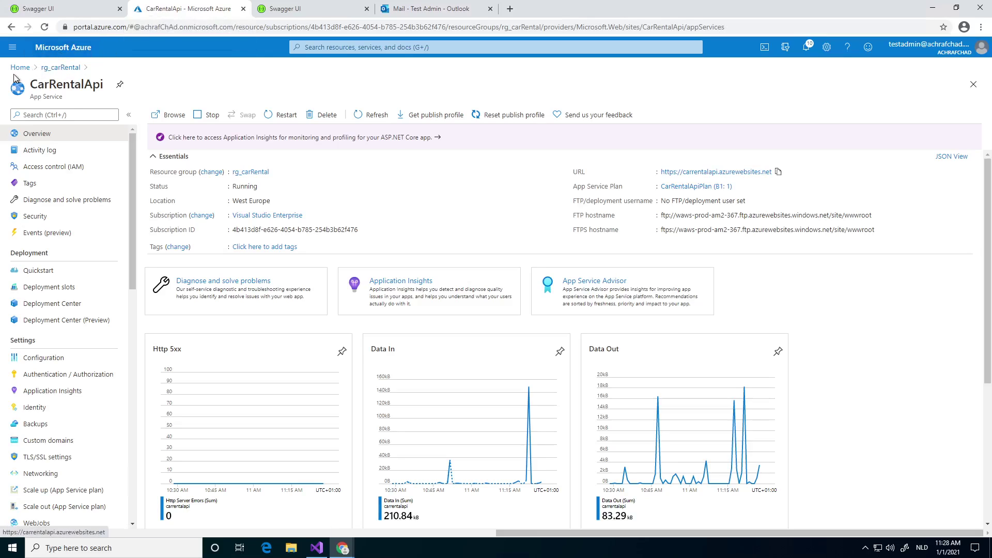
# Find API Management in the Marketplace via 'api man' and start creating a new service.
pyautogui.click(13, 47)
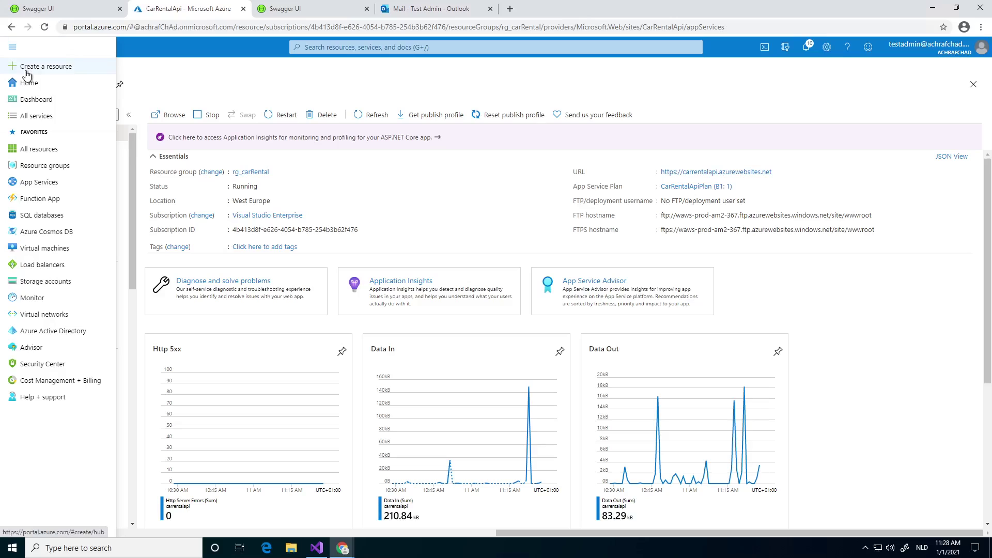
pyautogui.click(31, 67)
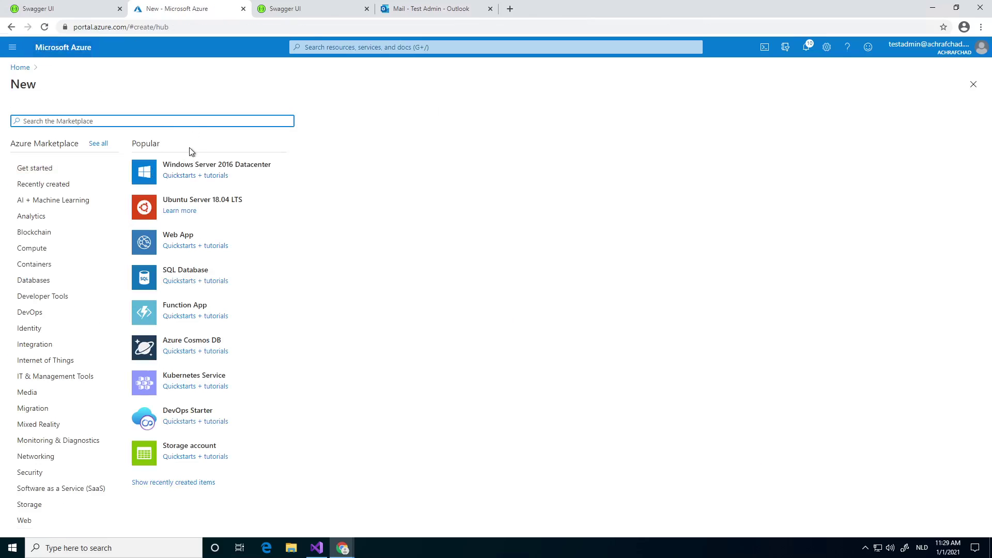
pyautogui.write('api man')
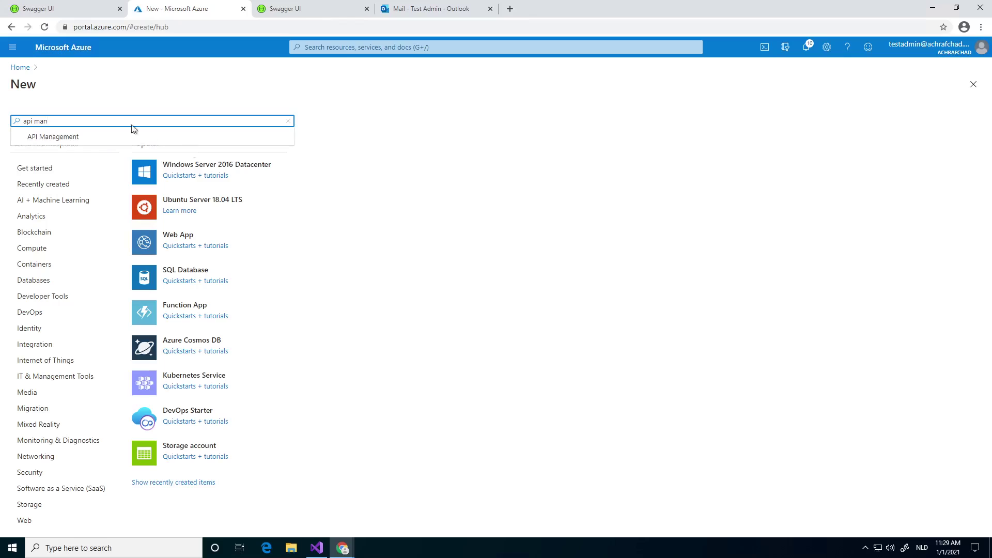
pyautogui.click(110, 141)
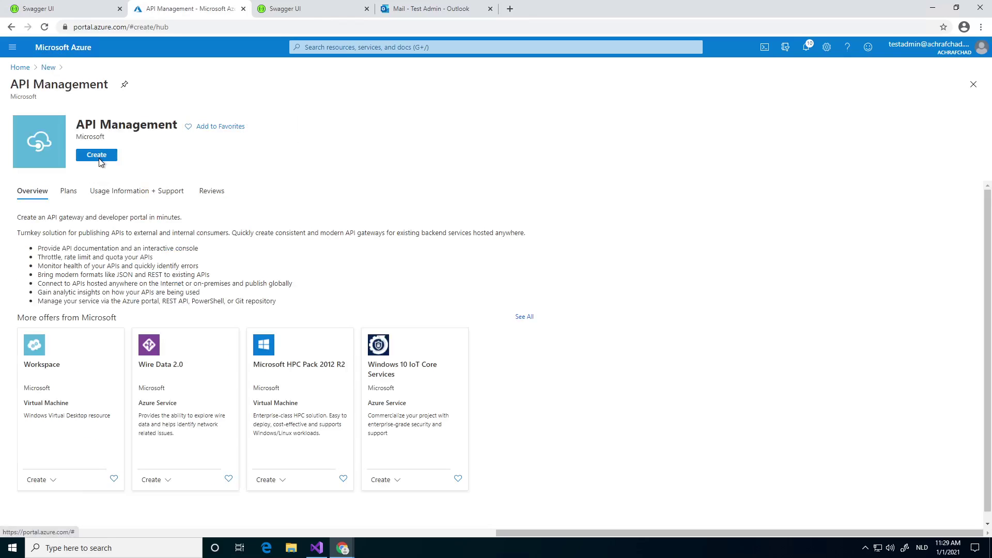
pyautogui.click(100, 160)
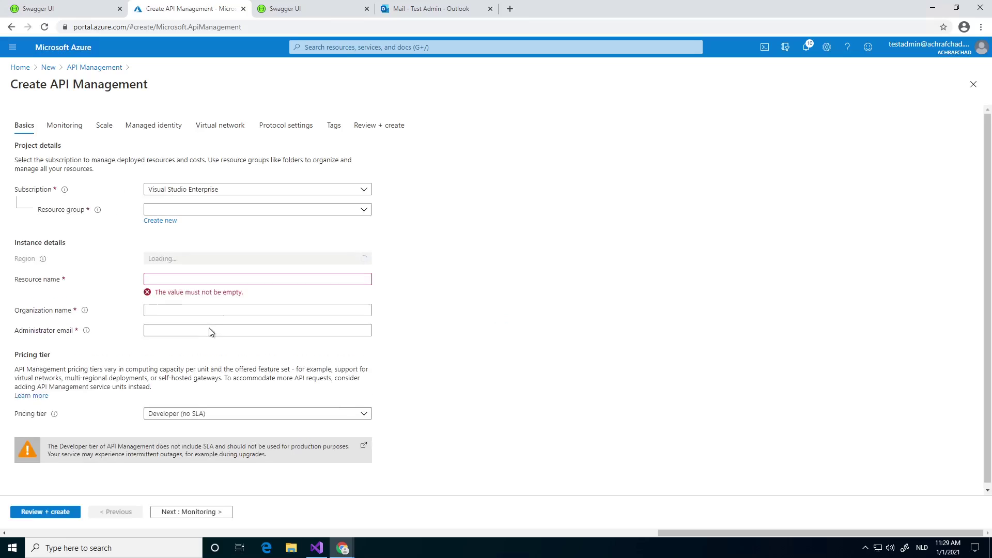
# Set the resource group to rg_carRental and the region to West Europe.
pyautogui.click(199, 211)
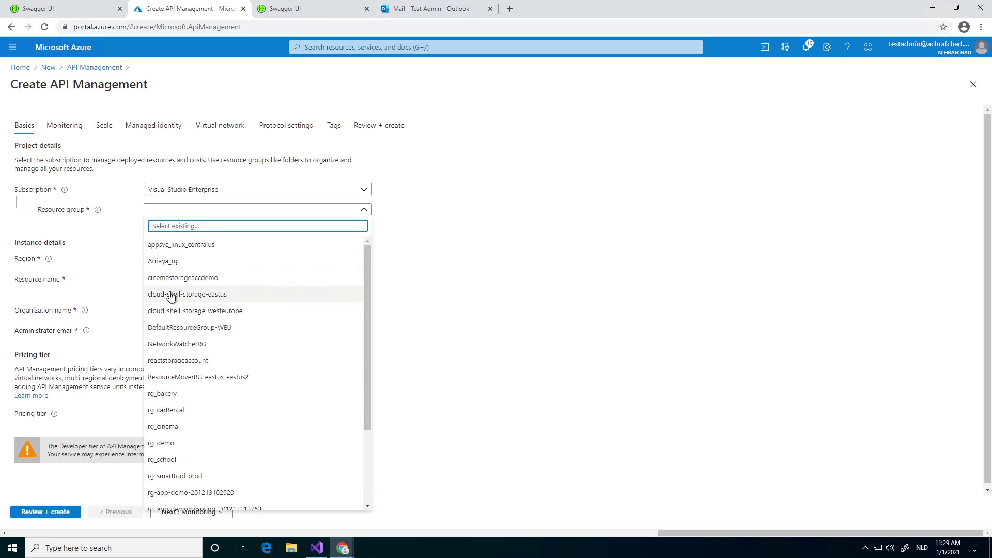
pyautogui.write('rg_')
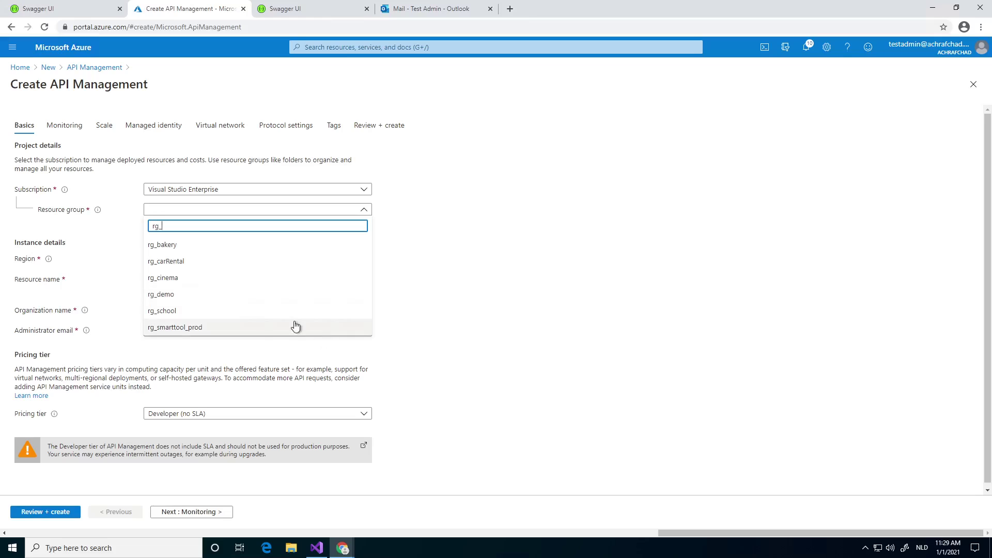
pyautogui.click(195, 261)
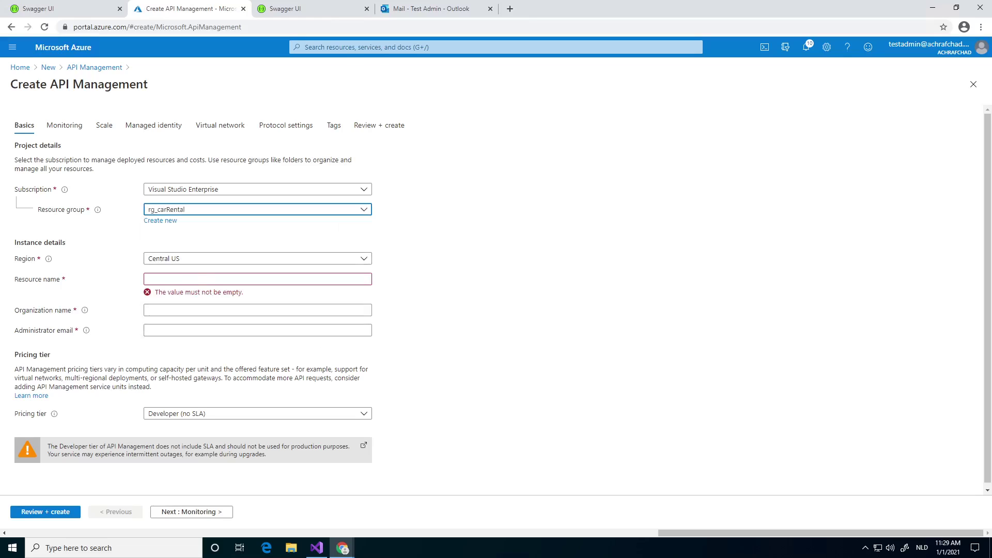
pyautogui.click(191, 261)
pyautogui.write('we')
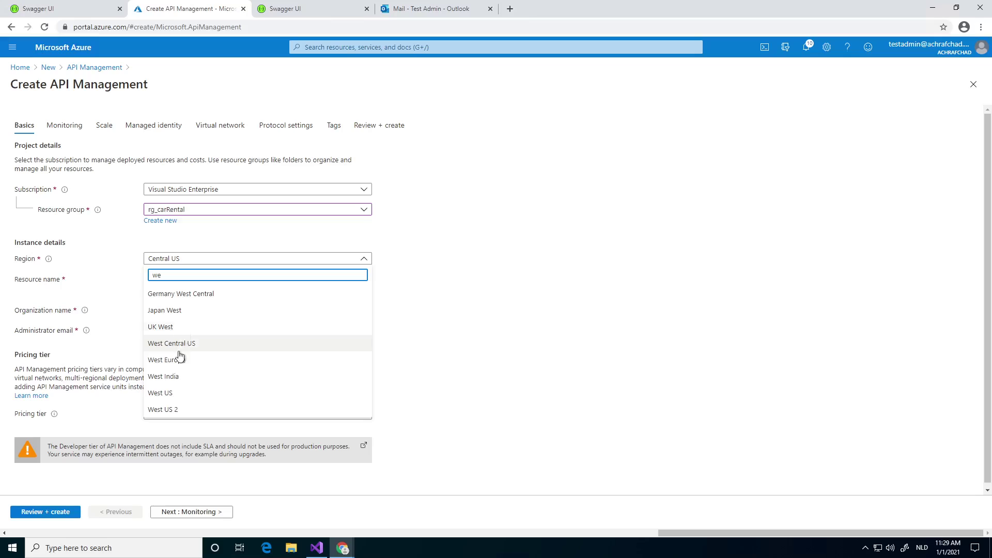
pyautogui.click(181, 360)
# Name it apimanagementcarRental, organization CarRentalTheBest, enter the administrator email, and continue to Monitoring.
pyautogui.click(191, 278)
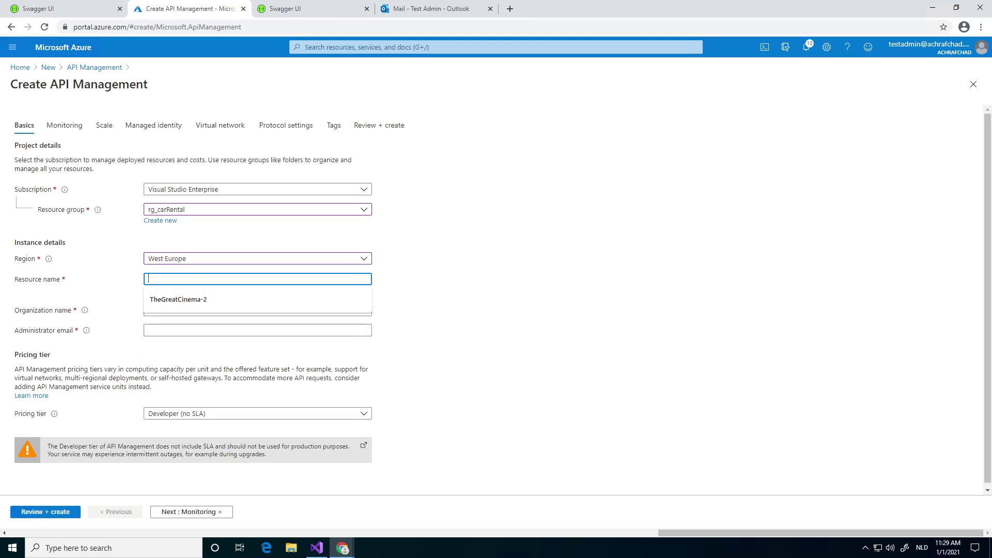
pyautogui.write('api')
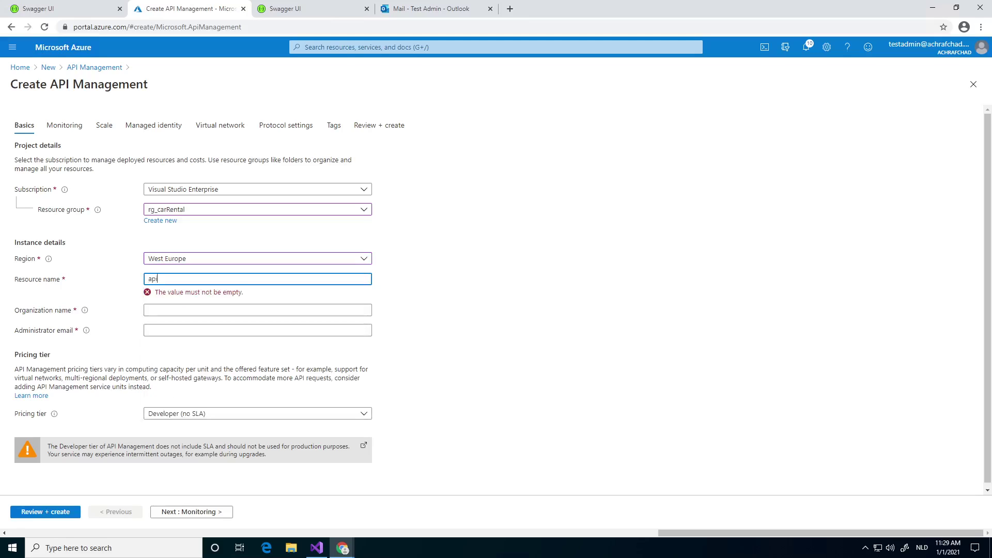
pyautogui.write('managementcarRental')
pyautogui.press('Tab')
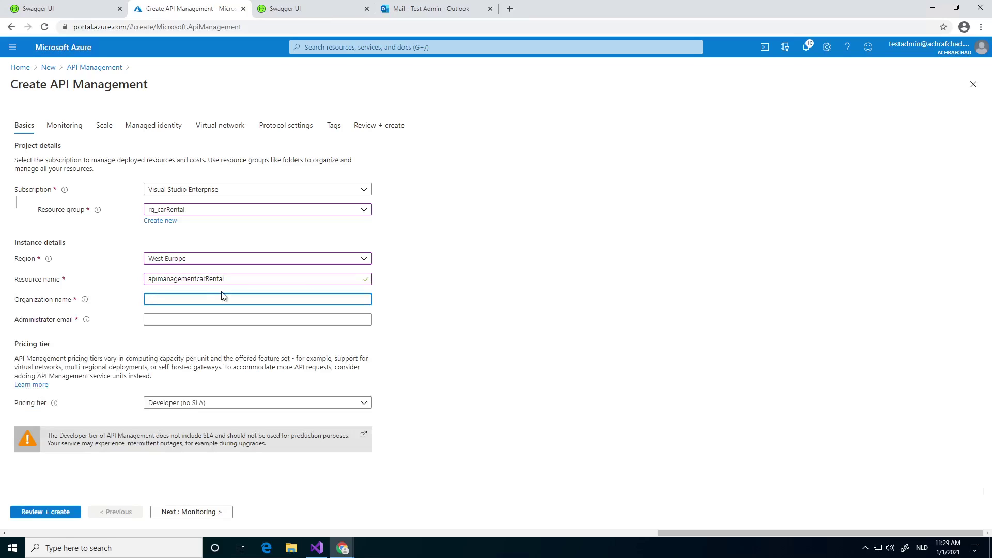
pyautogui.write('CarRentalTheBest')
pyautogui.press('Tab')
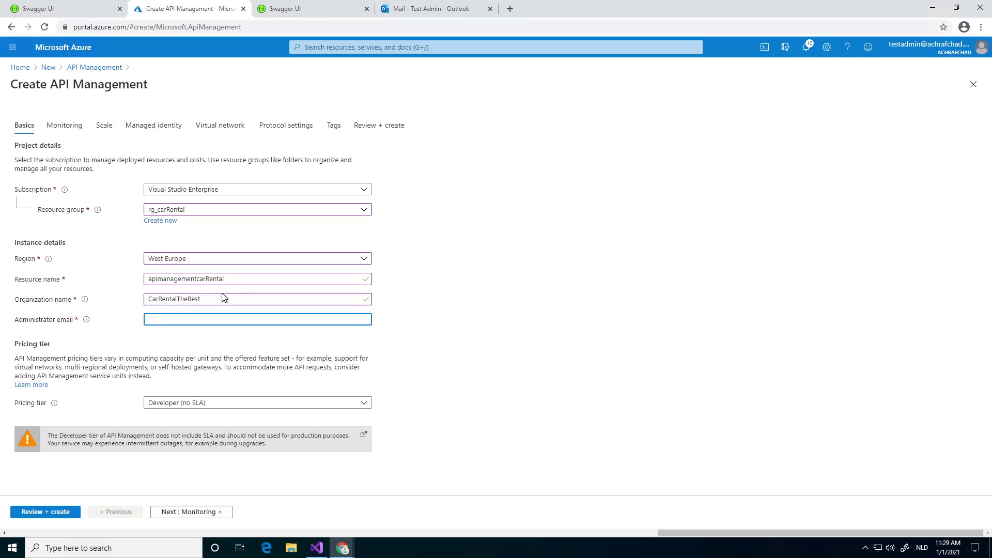
pyautogui.click(197, 512)
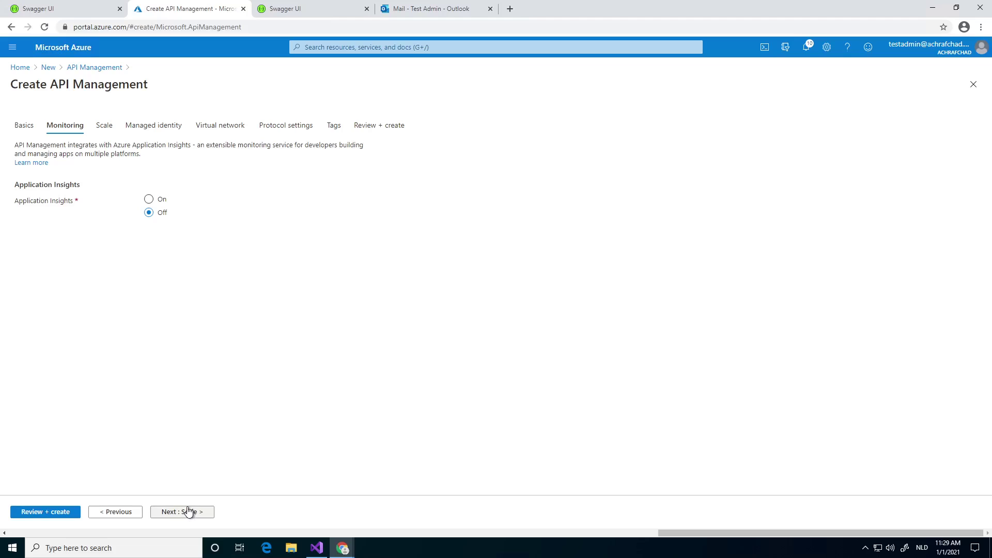
# Step through Scale, Managed identity, Virtual network, Protocols and Tags to Review + create, then return Home.
pyautogui.click(189, 512)
pyautogui.click(188, 511)
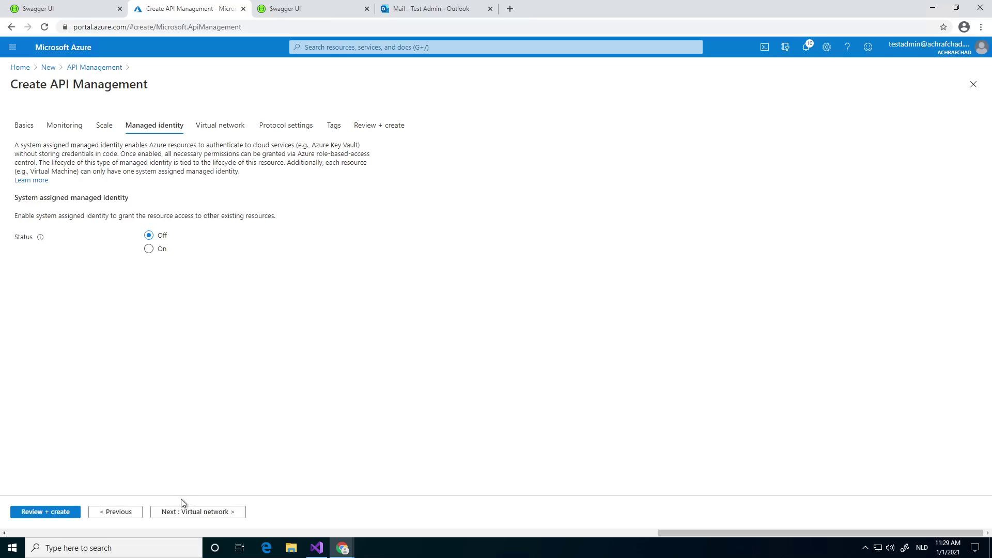
pyautogui.click(190, 513)
pyautogui.click(190, 512)
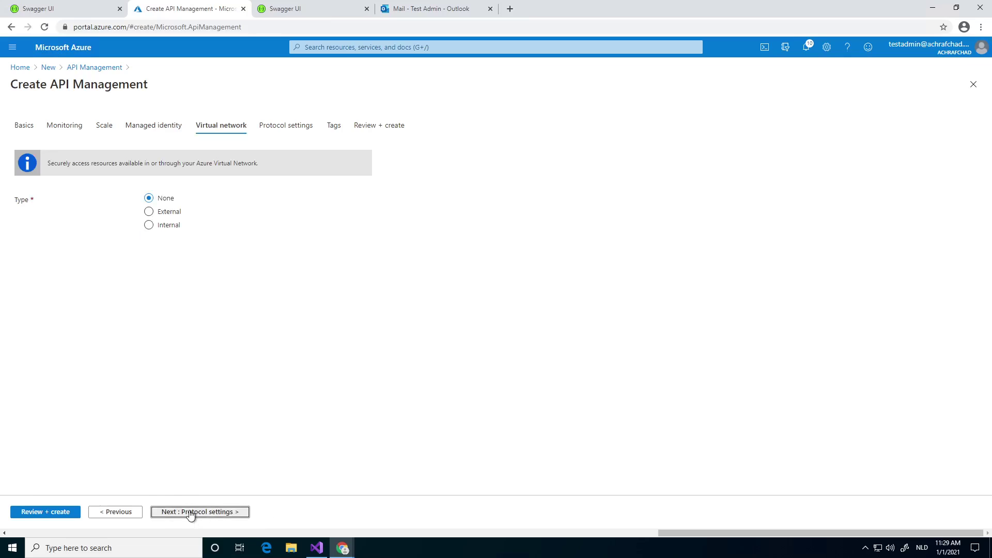
pyautogui.click(190, 512)
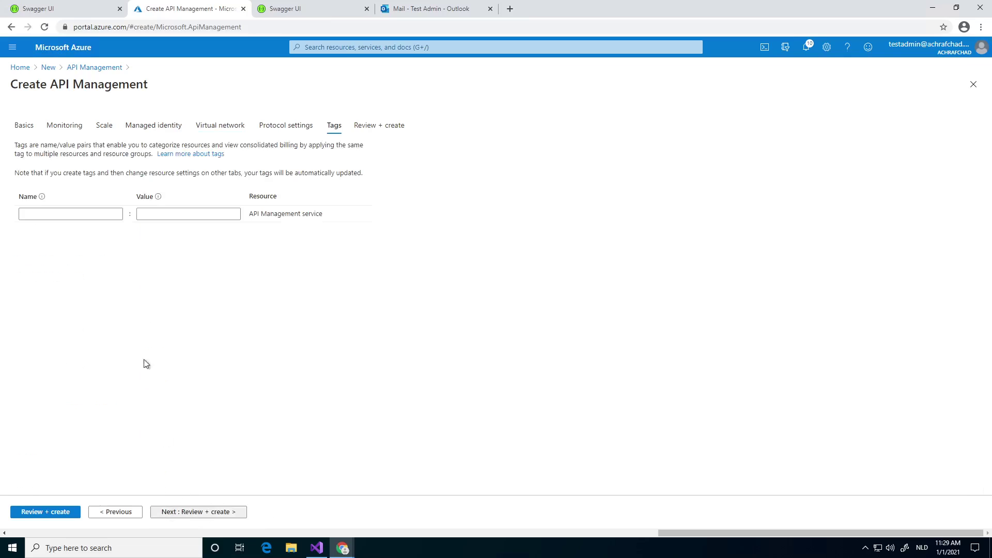
pyautogui.click(266, 126)
pyautogui.click(367, 125)
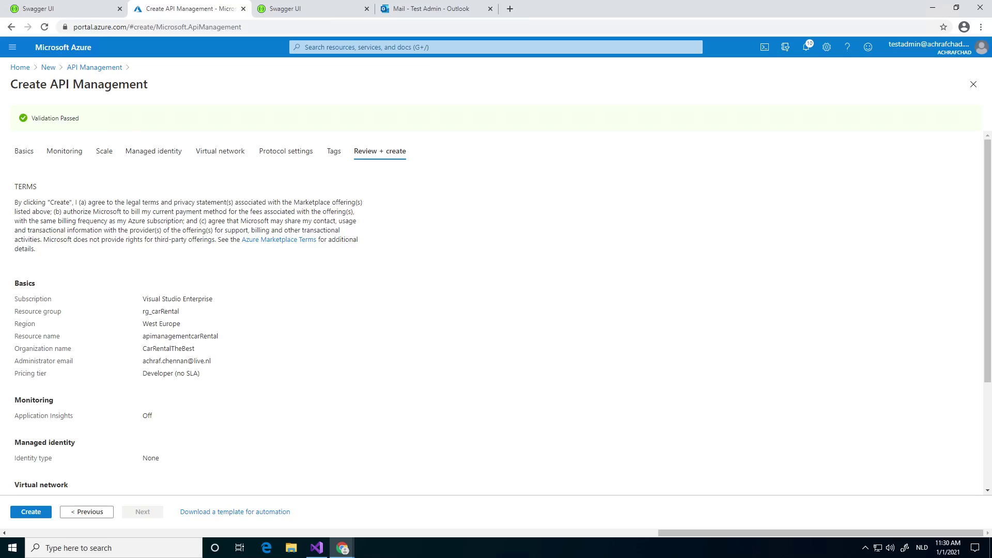
pyautogui.click(12, 69)
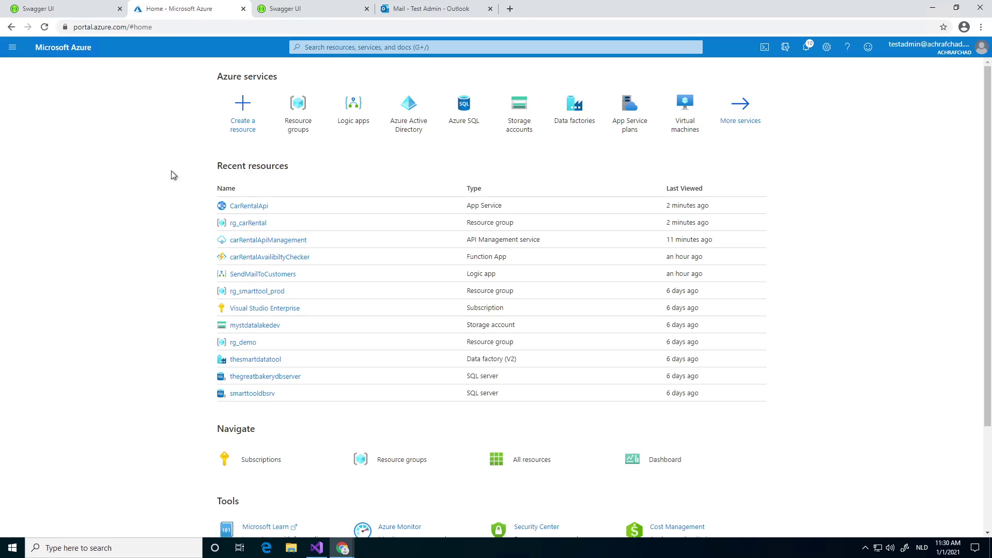
# Open carRentalApiManagement from Recent resources and go to its APIs list via Portal overview.
pyautogui.click(251, 240)
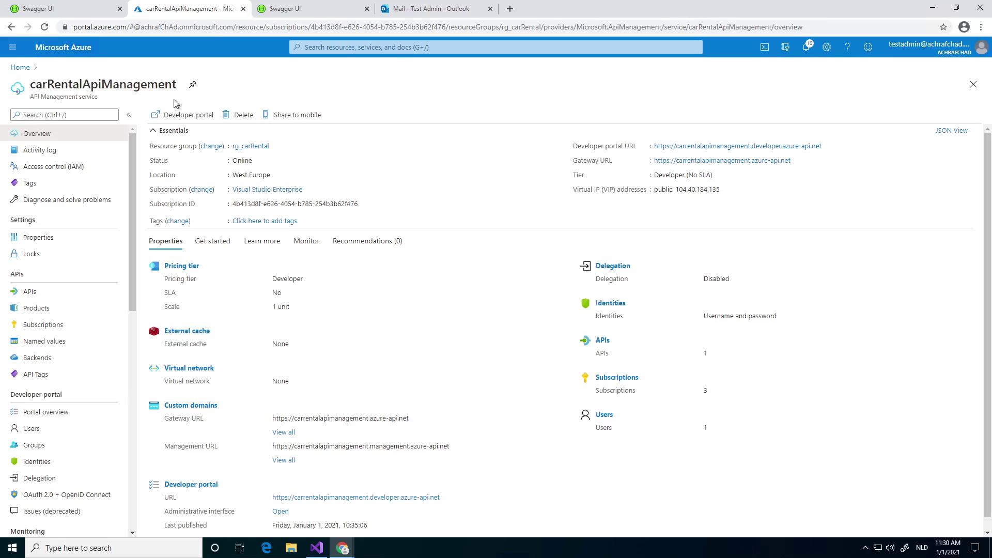
pyautogui.scroll(-1, 420, 327)
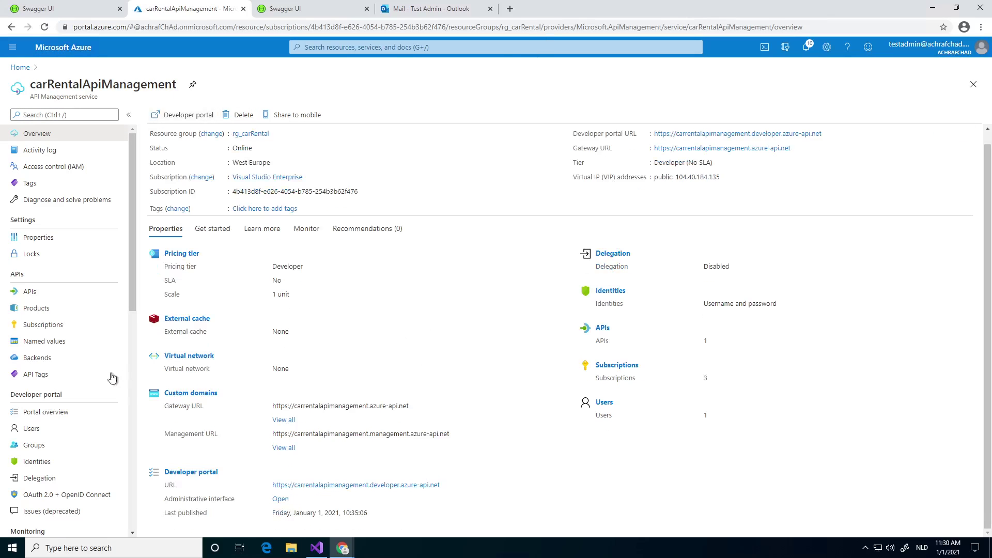
pyautogui.scroll(-3, 59, 375)
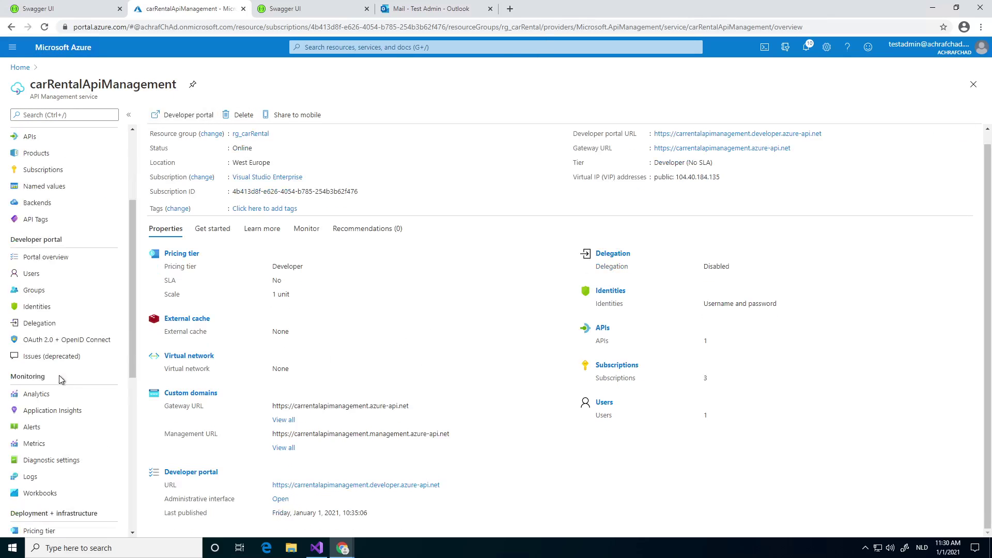
pyautogui.click(56, 258)
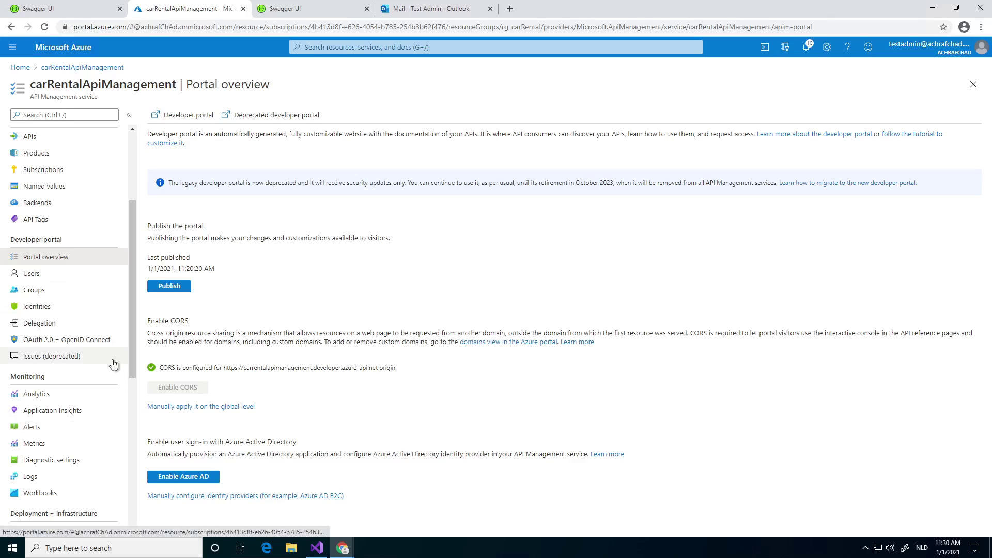
pyautogui.click(73, 136)
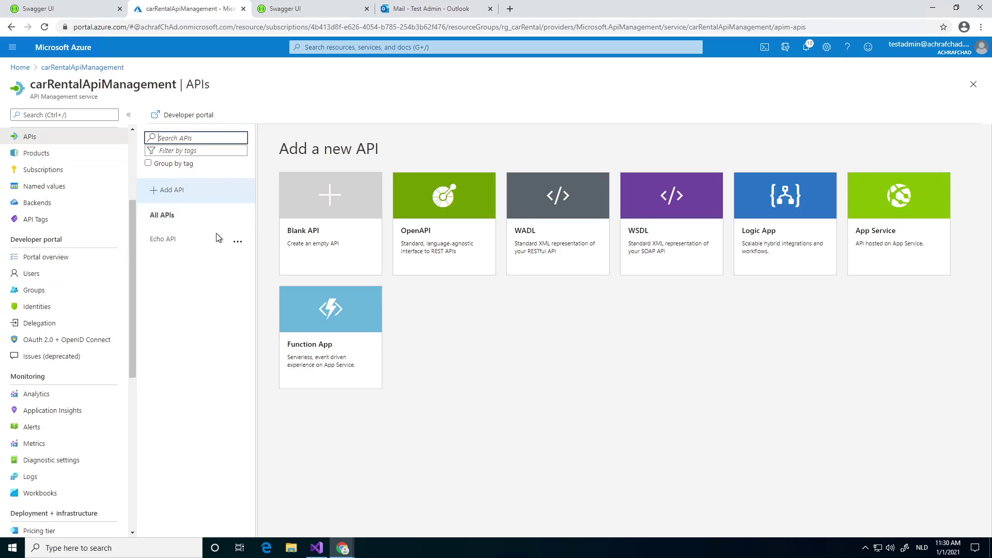
# Select the Echo API in the APIs list and open its design view.
pyautogui.click(190, 248)
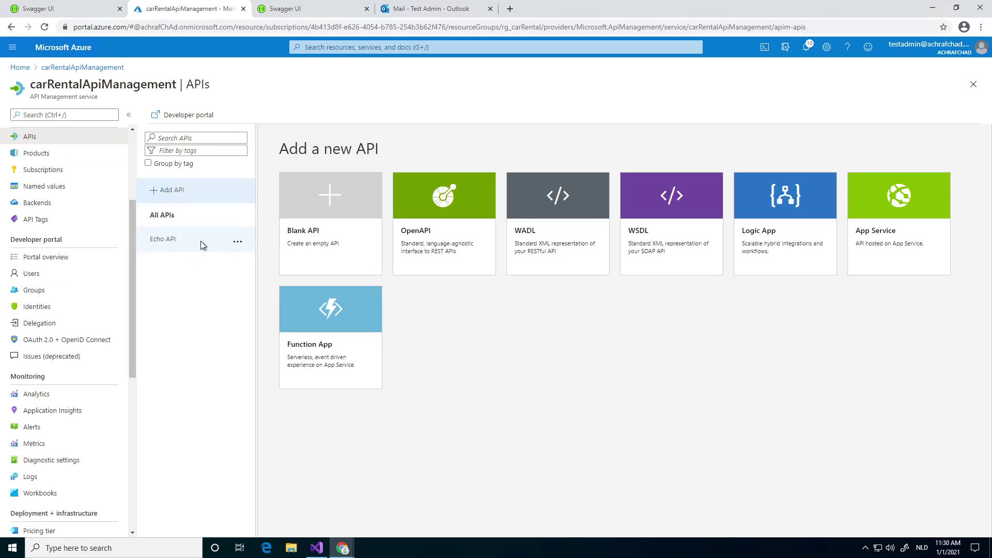
pyautogui.tripleClick(200, 241)
pyautogui.scroll(1, 105, 238)
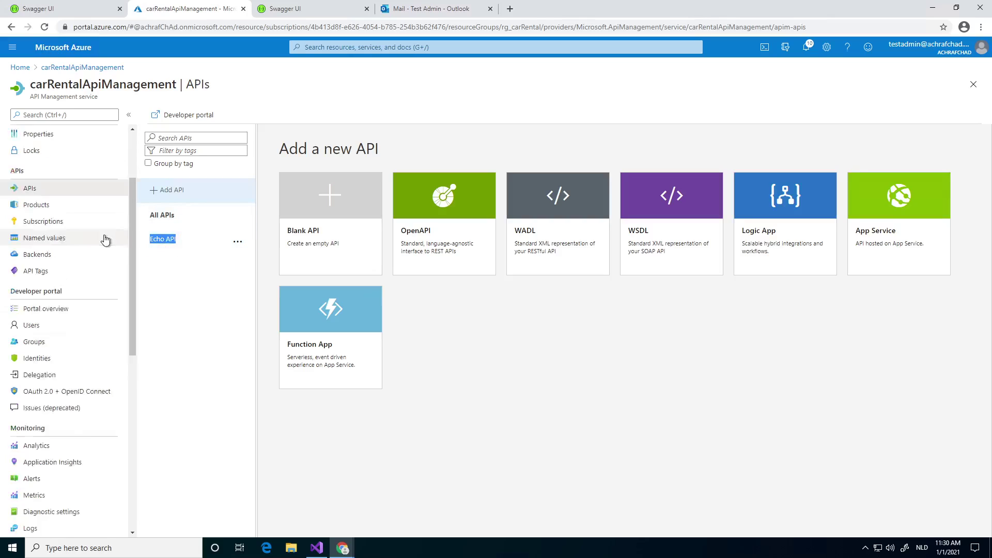
pyautogui.scroll(1, 105, 239)
pyautogui.click(237, 241)
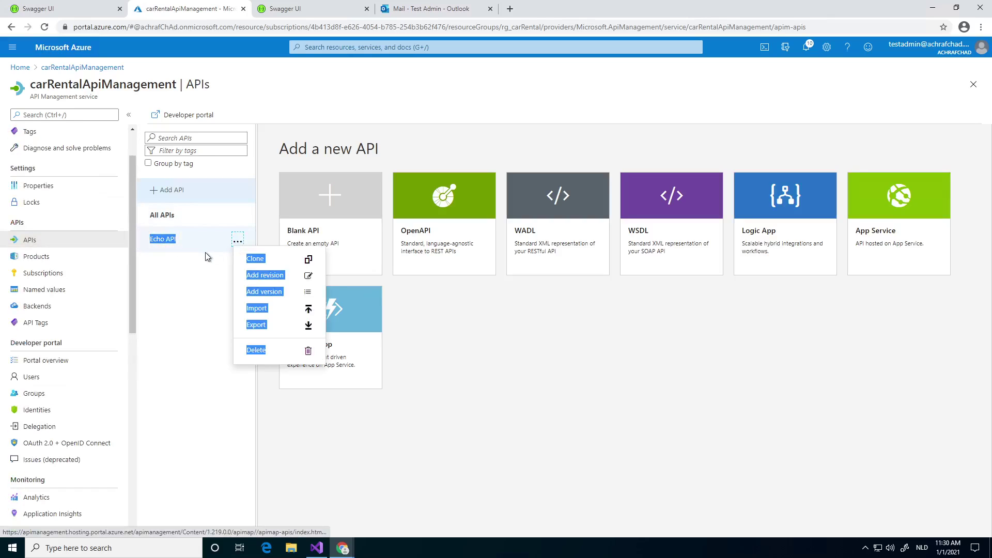
pyautogui.click(206, 254)
pyautogui.click(237, 241)
pyautogui.click(172, 239)
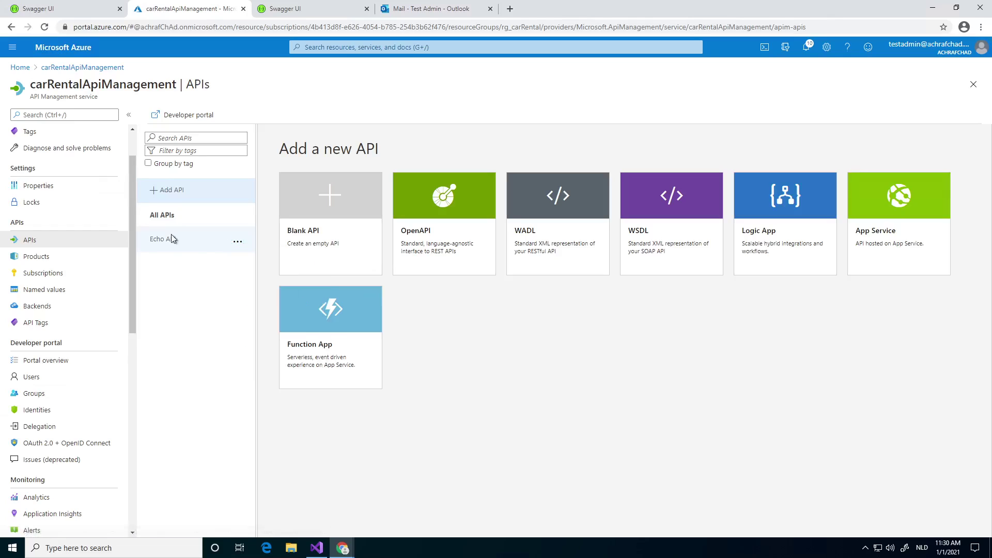
pyautogui.click(171, 238)
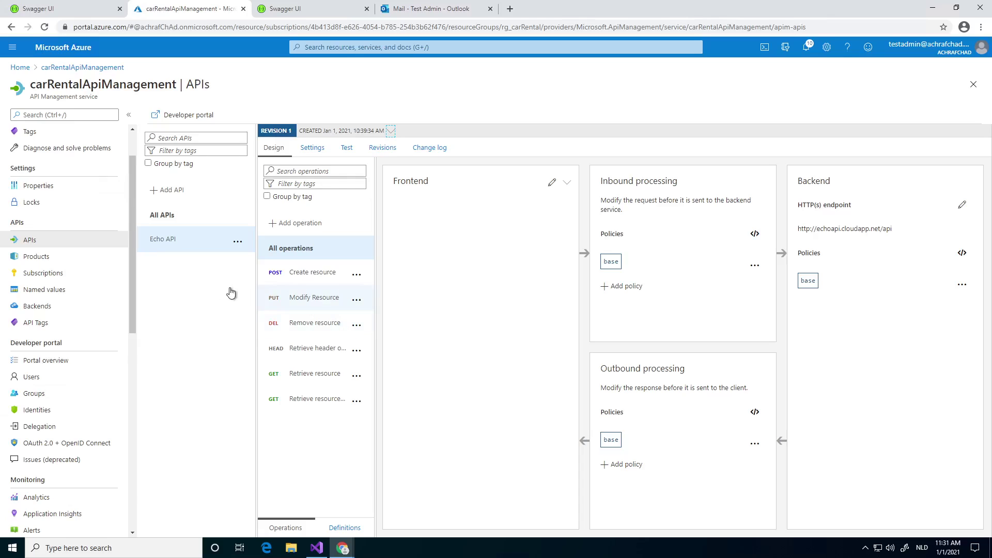
# Delete the Echo API from its ... menu and confirm with Yes.
pyautogui.click(237, 241)
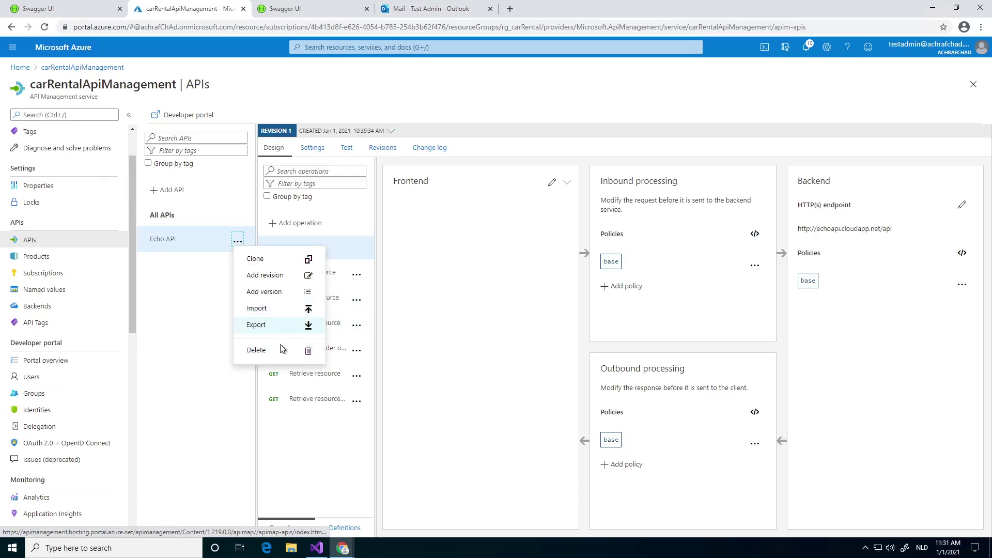
pyautogui.click(261, 350)
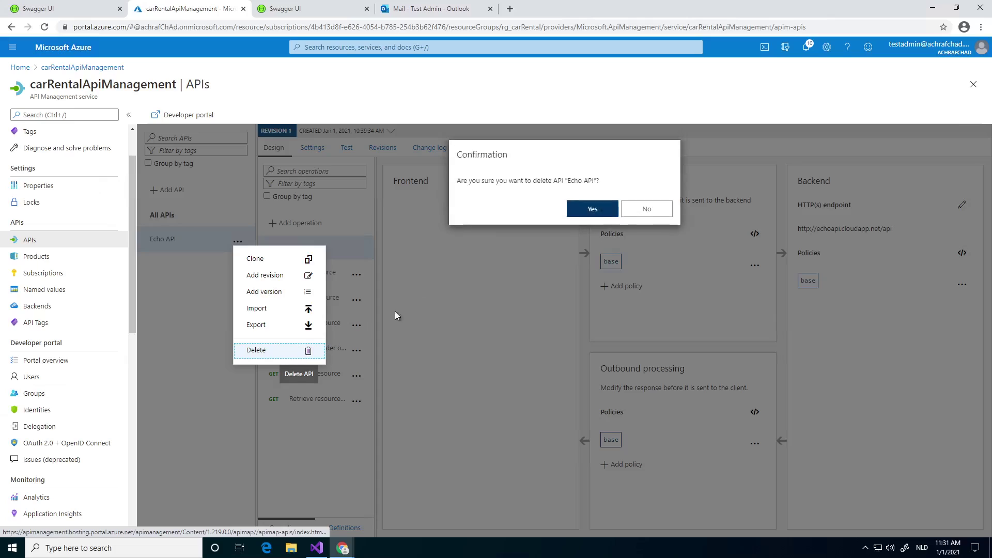
pyautogui.click(581, 212)
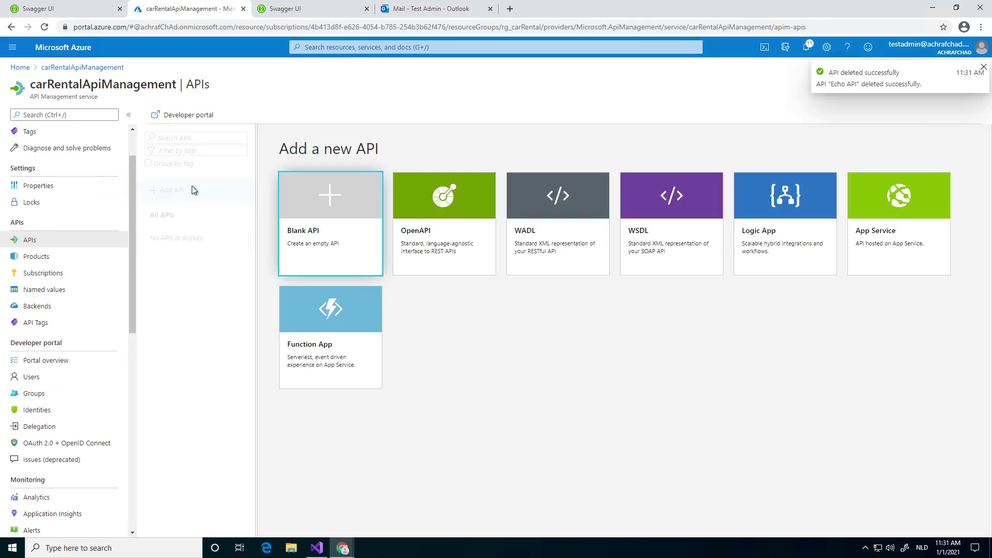
pyautogui.click(194, 194)
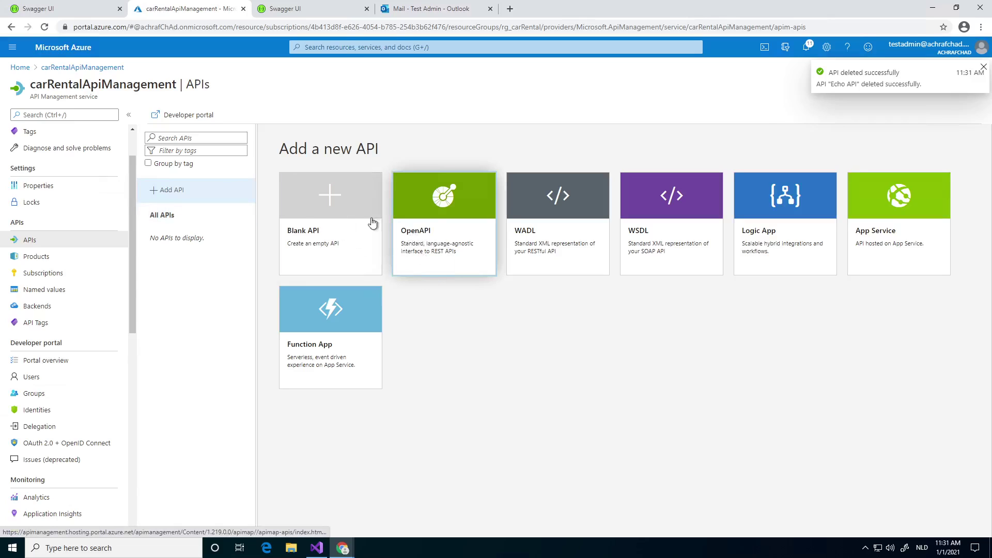
# Start an OpenAPI import and paste the CarRental Swagger page address as the specification.
pyautogui.click(434, 206)
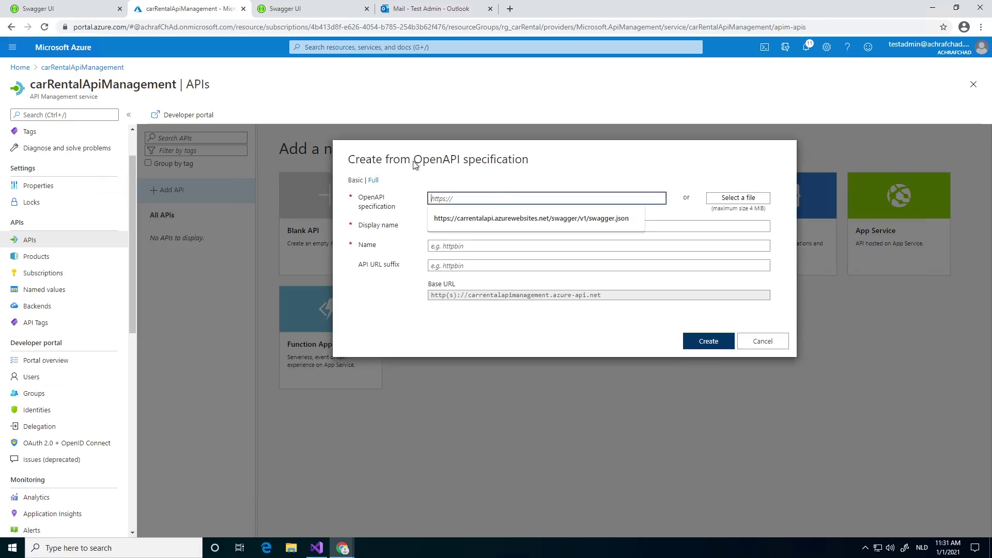
pyautogui.click(85, 7)
pyautogui.click(155, 27)
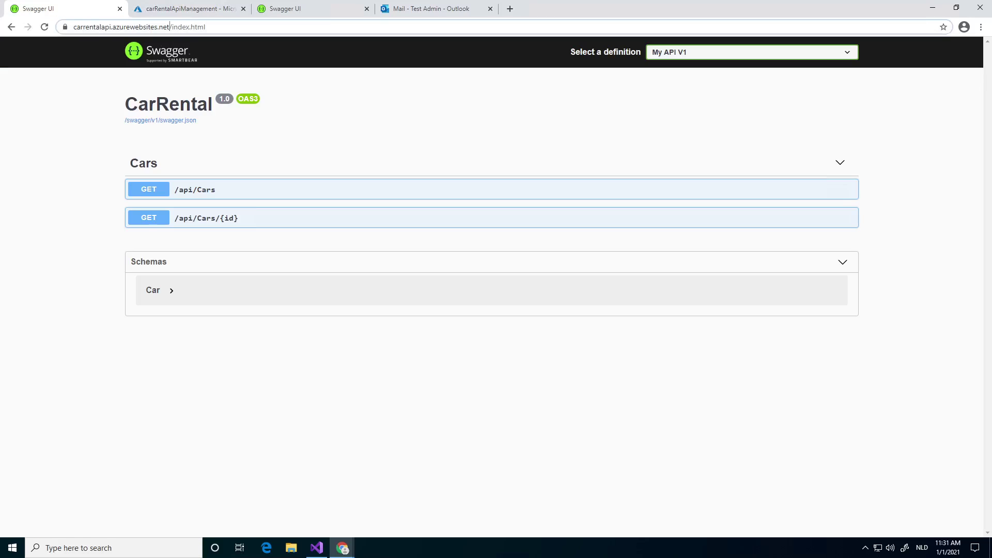
pyautogui.click(186, 8)
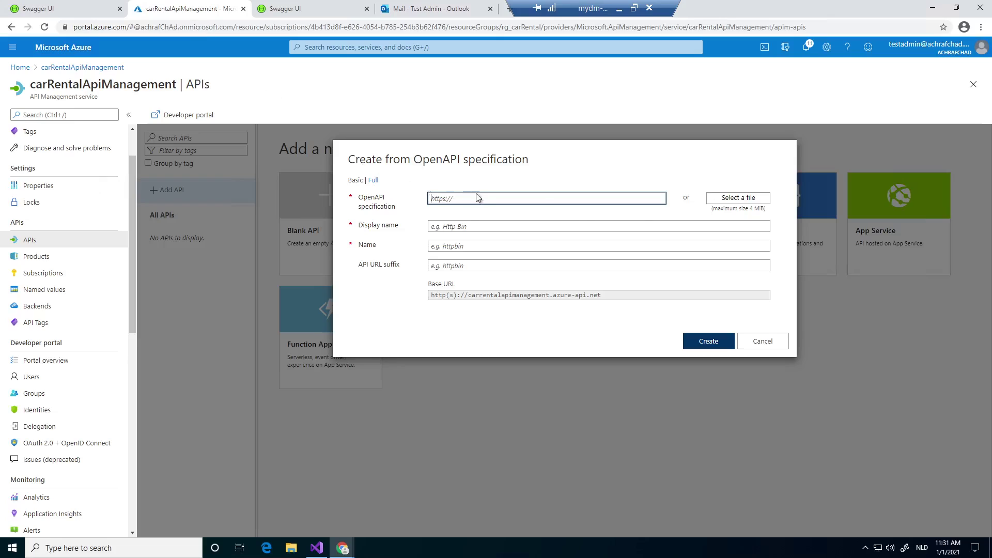
pyautogui.write('https://carrentalapi.azurewebsites.net/')
pyautogui.click(572, 243)
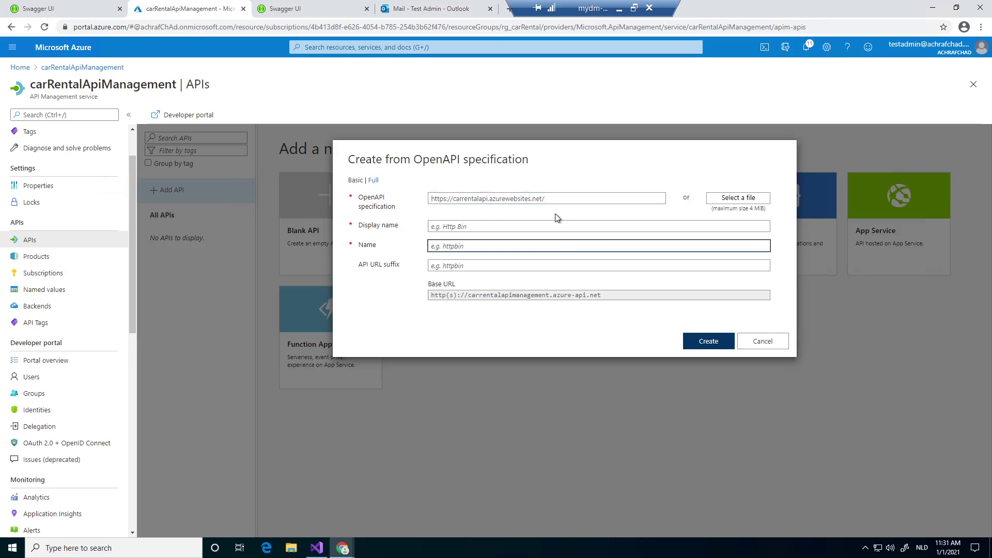
pyautogui.click(577, 200)
# Replace the specification with the full swagger.json URL and create the CarRental API.
pyautogui.click(65, 7)
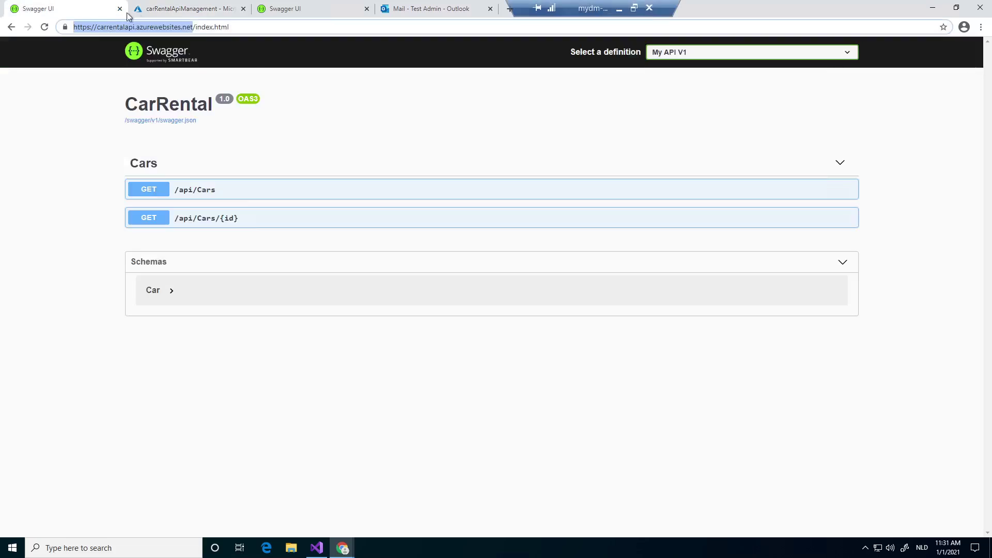
pyautogui.click(165, 122)
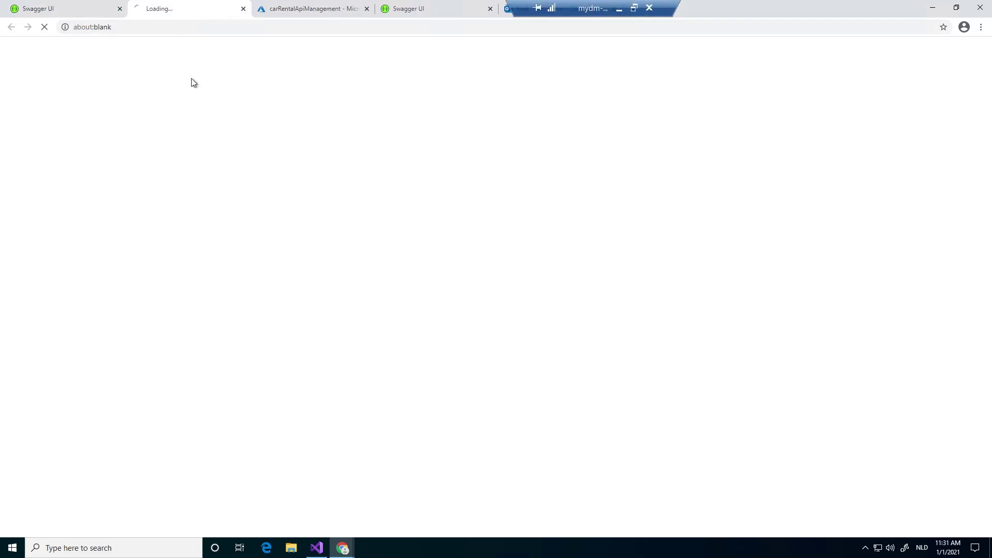
pyautogui.click(204, 27)
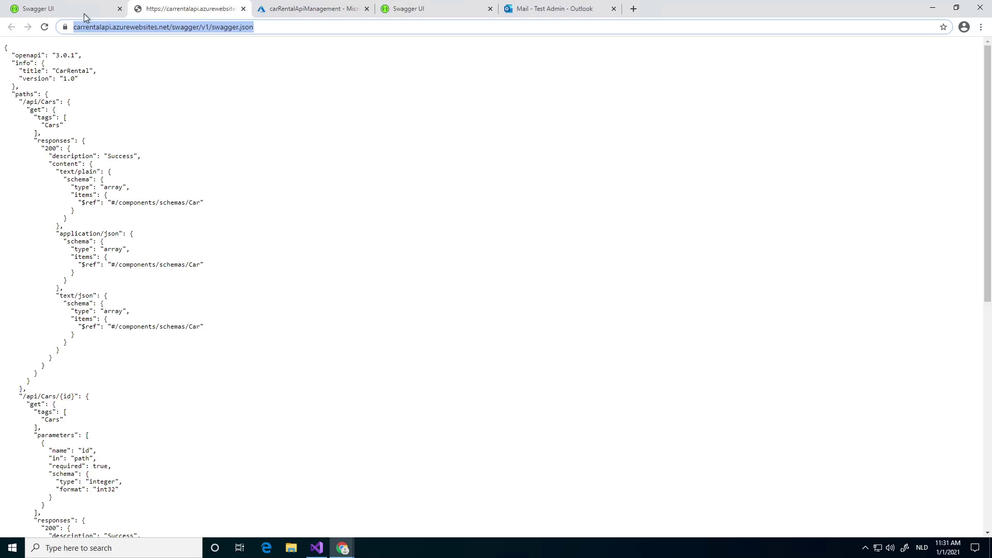
pyautogui.click(84, 12)
pyautogui.click(209, 11)
pyautogui.hotkey('ctrl', 'c')
pyautogui.click(297, 9)
pyautogui.hotkey('ctrl', 'a')
pyautogui.hotkey('ctrl', 'v')
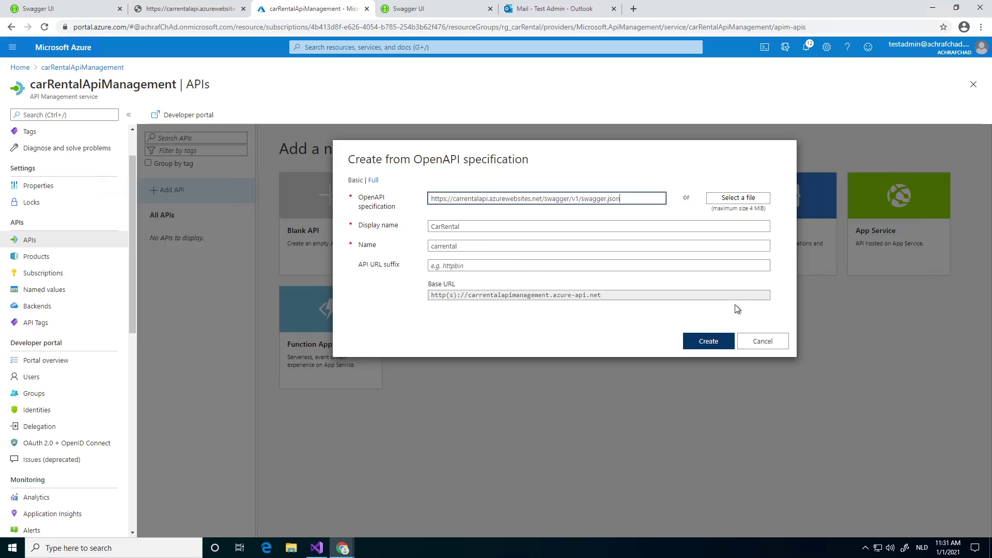
pyautogui.moveTo(451, 295); pyautogui.dragTo(635, 304)
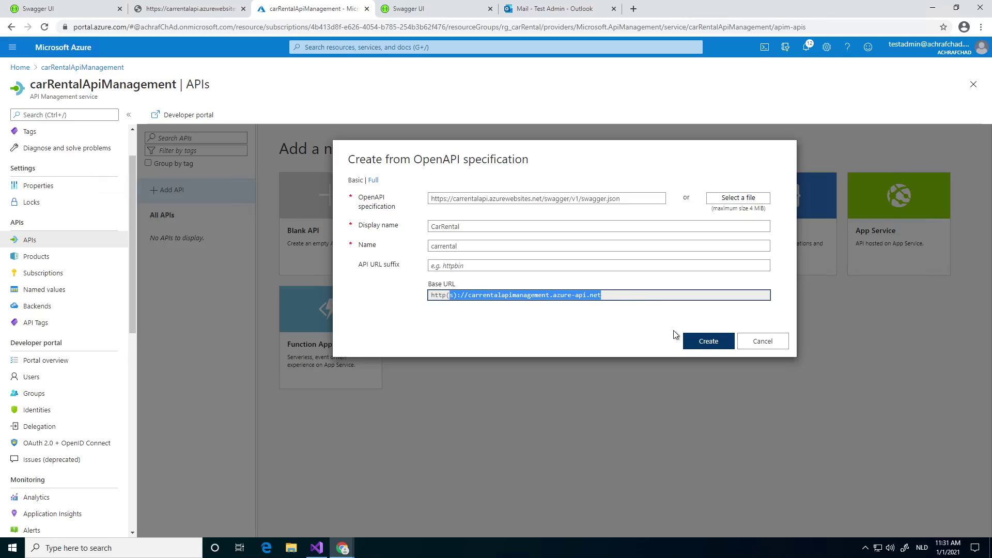
pyautogui.click(691, 339)
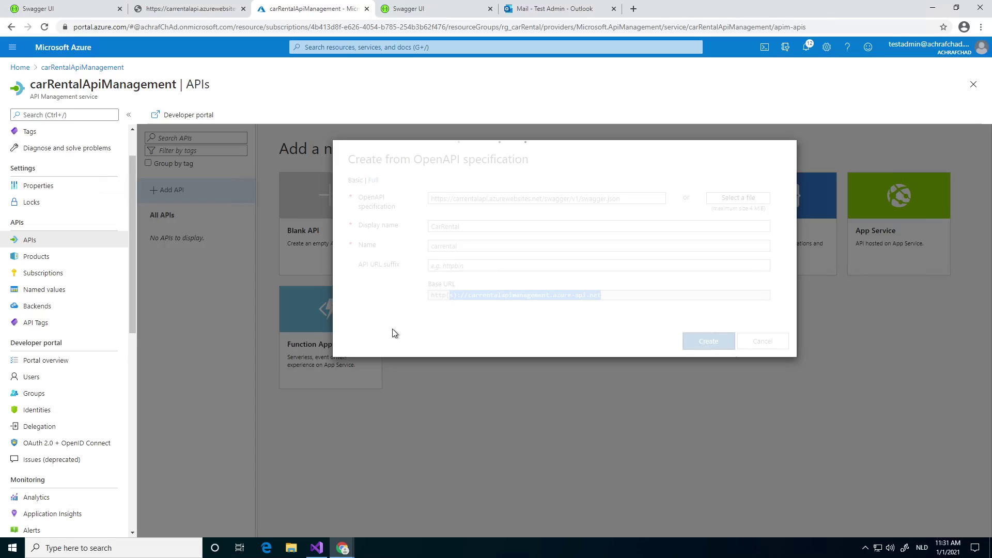
# Review the raw swagger.json content, then return to the new CarRental API in the portal.
pyautogui.click(216, 6)
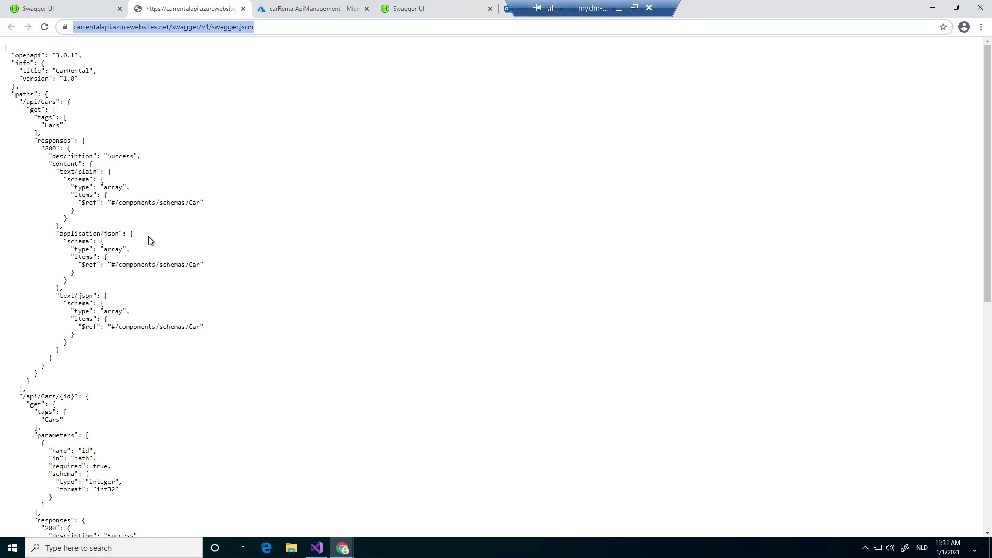
pyautogui.scroll(-3, 150, 242)
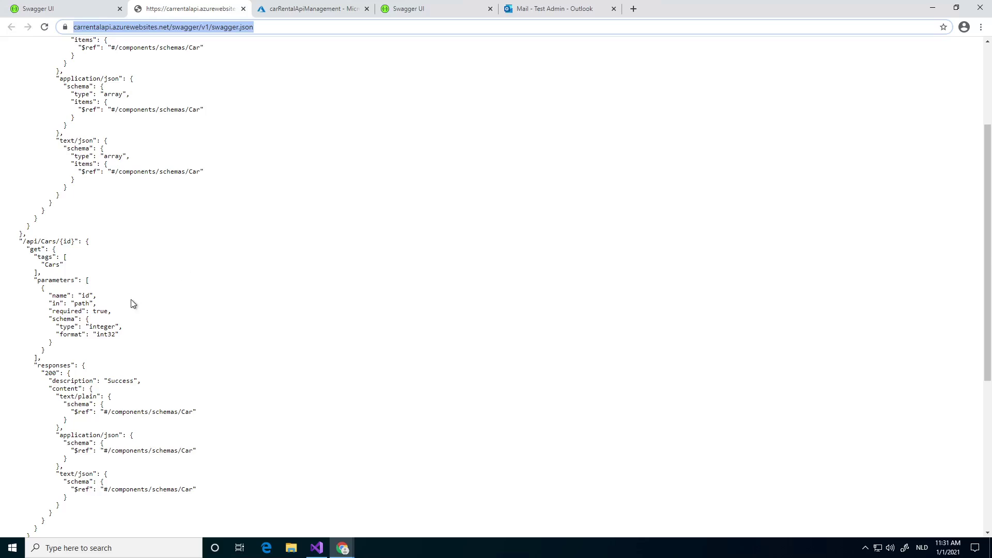
pyautogui.scroll(-6, 133, 304)
pyautogui.scroll(5, 142, 293)
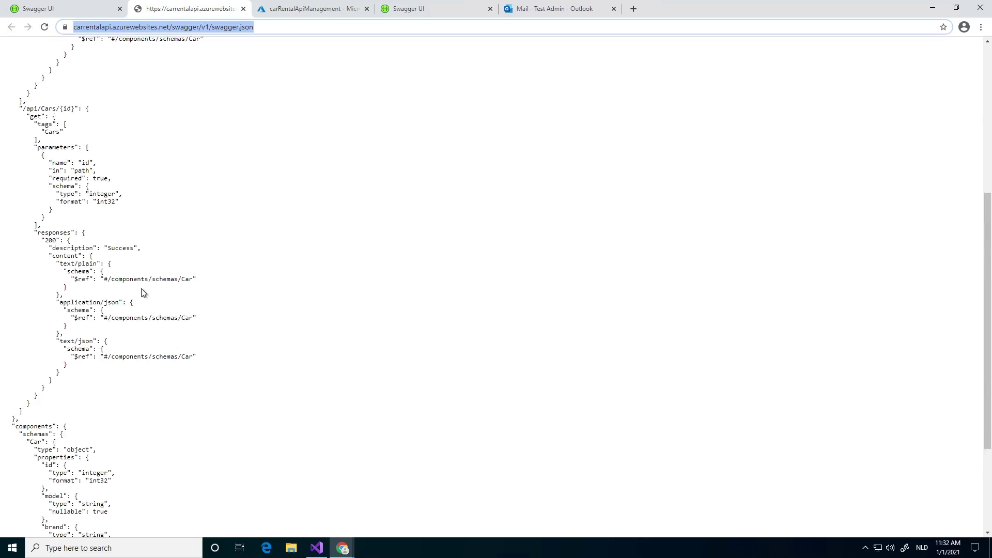
pyautogui.scroll(-5, 147, 292)
pyautogui.scroll(10, 164, 307)
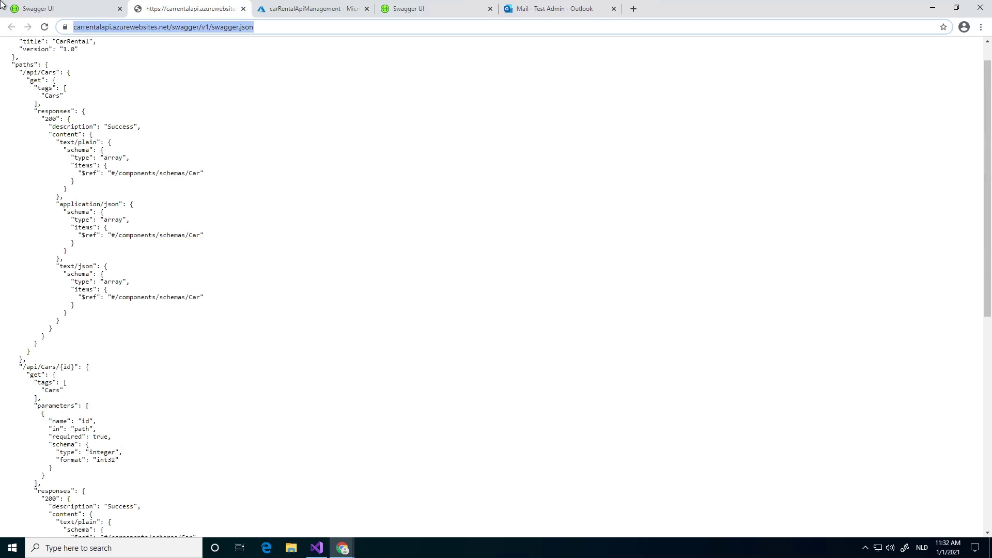
pyautogui.click(31, 8)
pyautogui.click(299, 6)
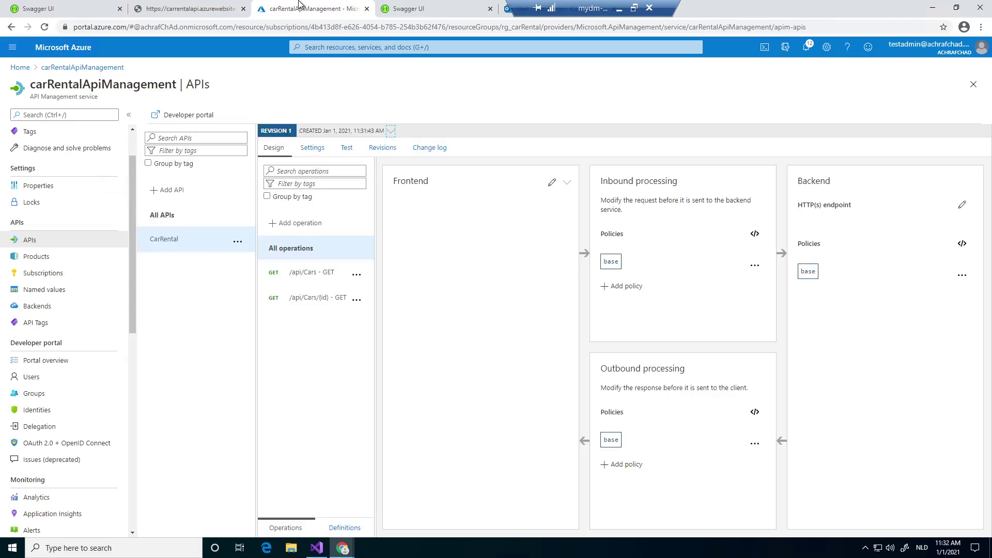
# Review the /api/Cars and /api/Cars/{id} GET operations, then bring up the Test console for GET /api/Cars.
pyautogui.click(305, 271)
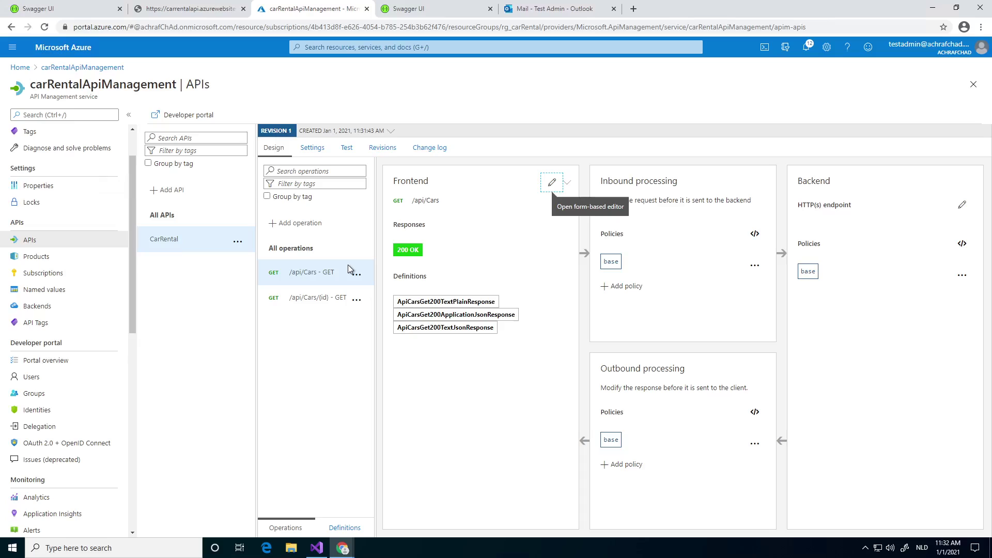
pyautogui.click(326, 303)
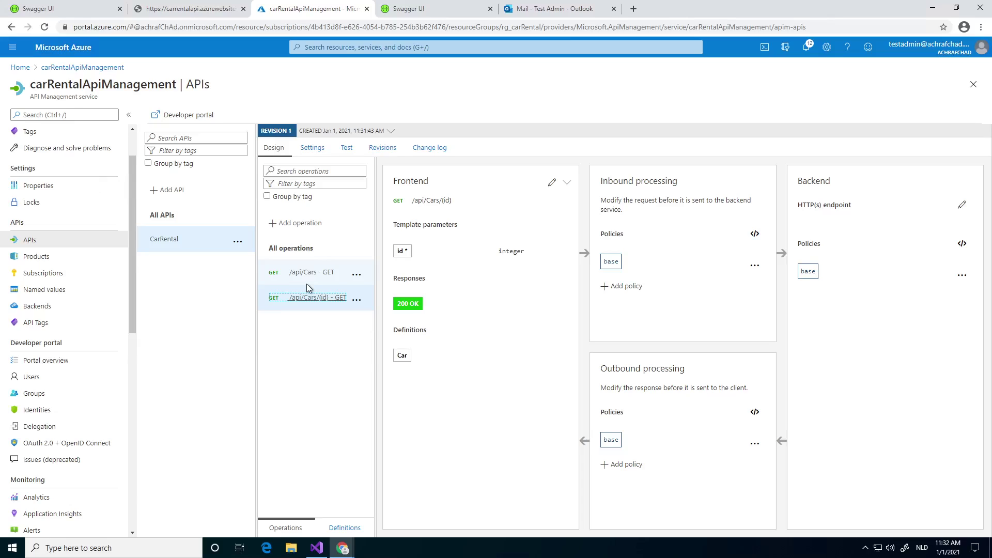
pyautogui.click(305, 278)
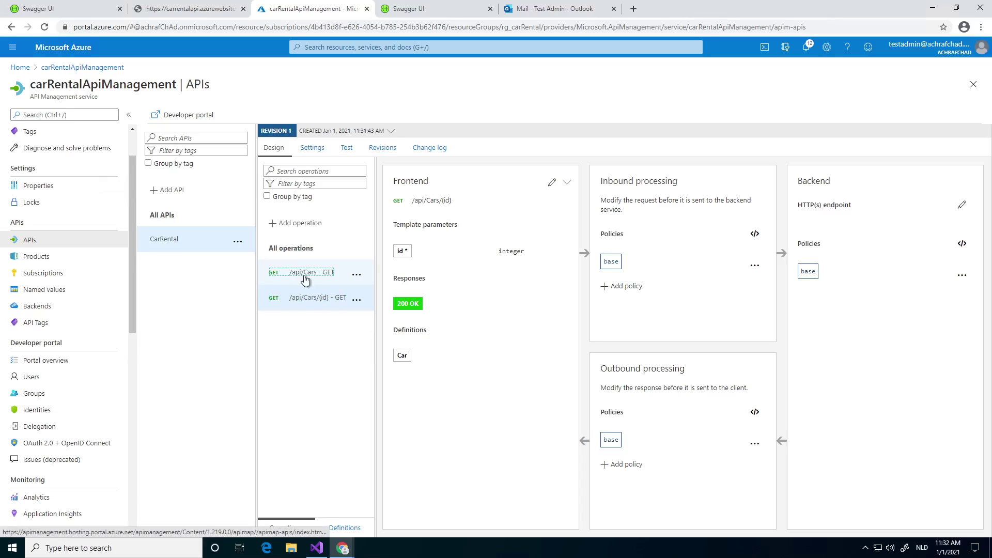
pyautogui.click(356, 153)
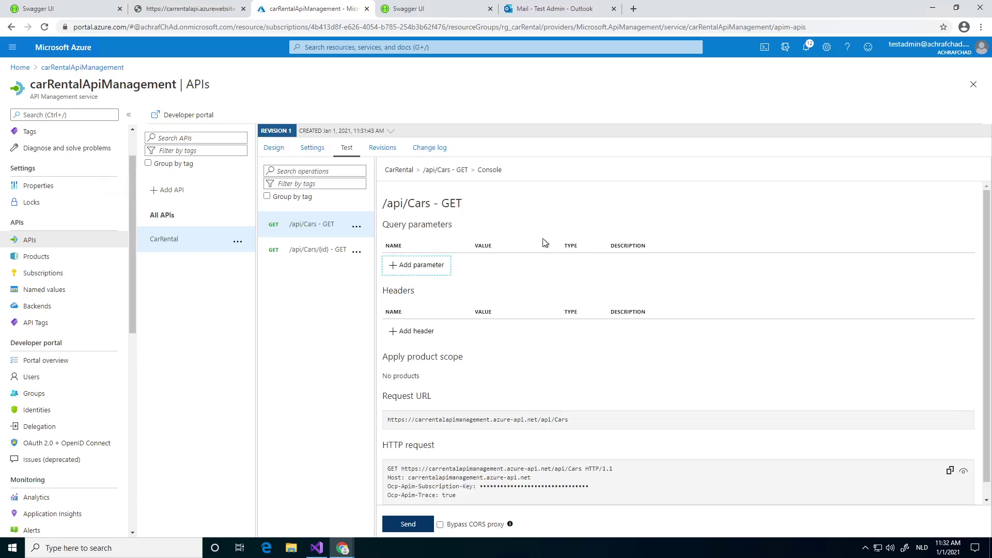
pyautogui.scroll(-1, 545, 243)
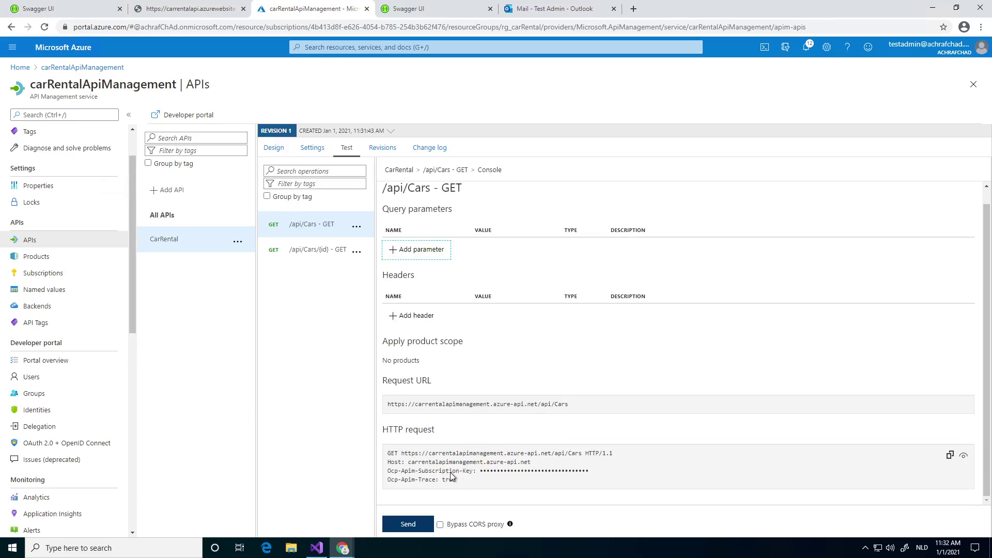
pyautogui.moveTo(388, 479); pyautogui.dragTo(415, 470)
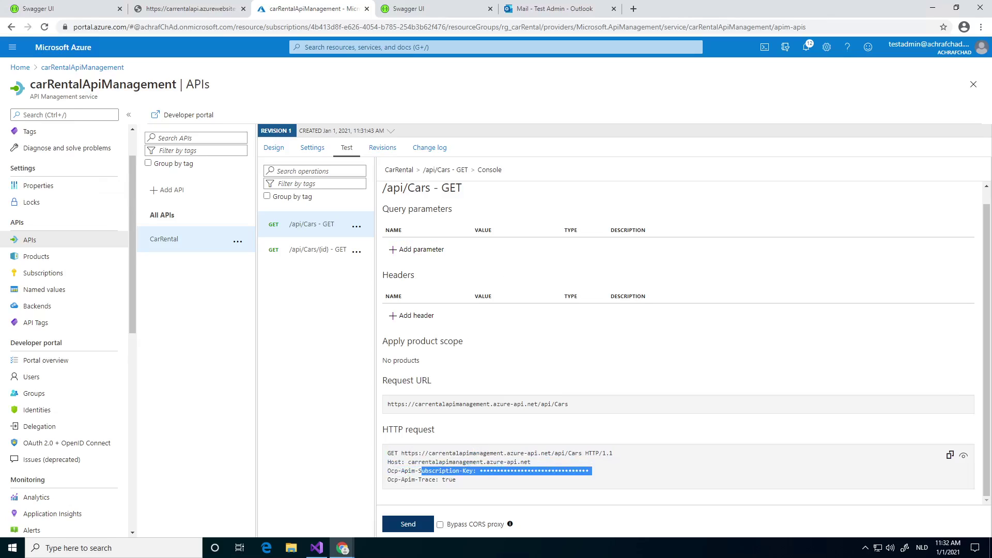
pyautogui.click(412, 523)
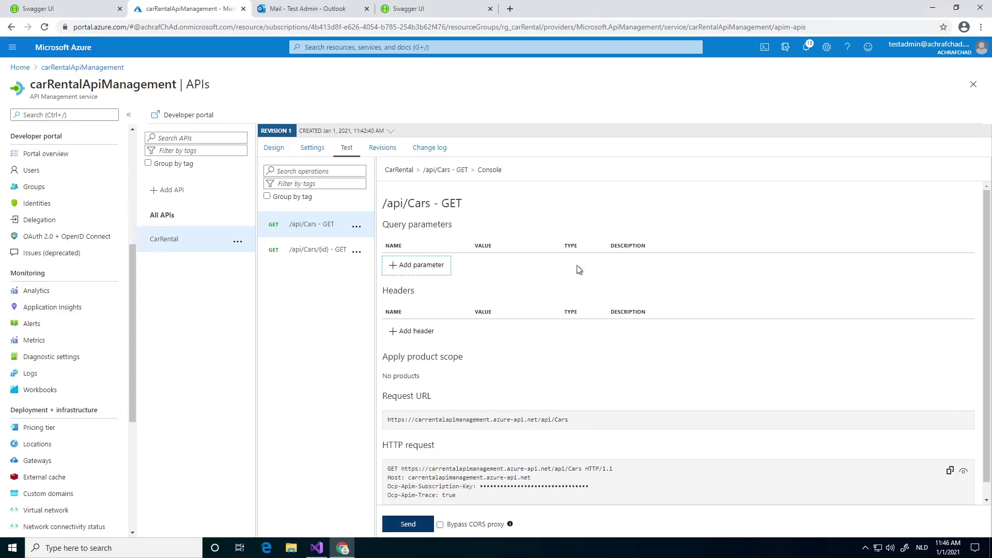
# Send the GET /api/Cars test request, returning 200 OK with four cars.
pyautogui.click(305, 151)
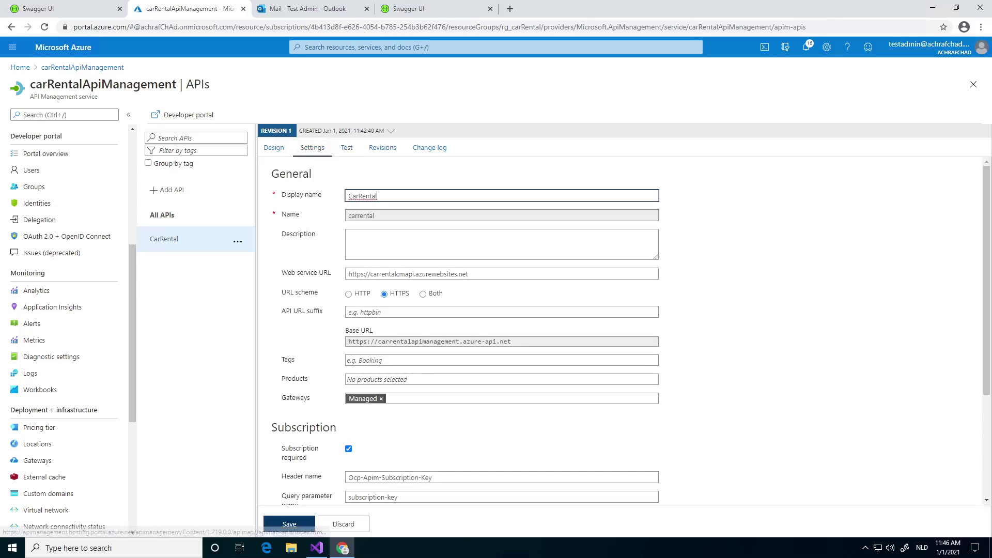
pyautogui.click(344, 149)
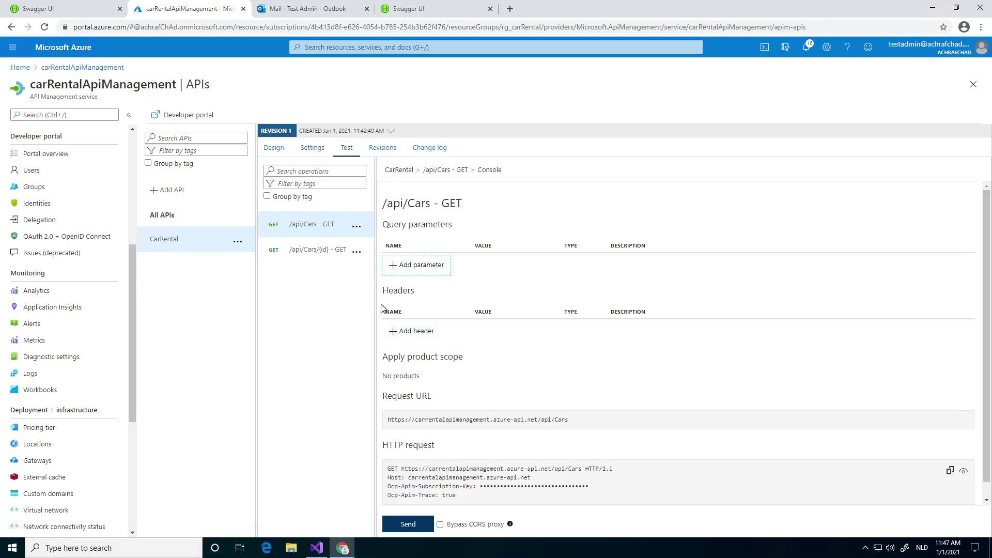
pyautogui.scroll(-1, 382, 309)
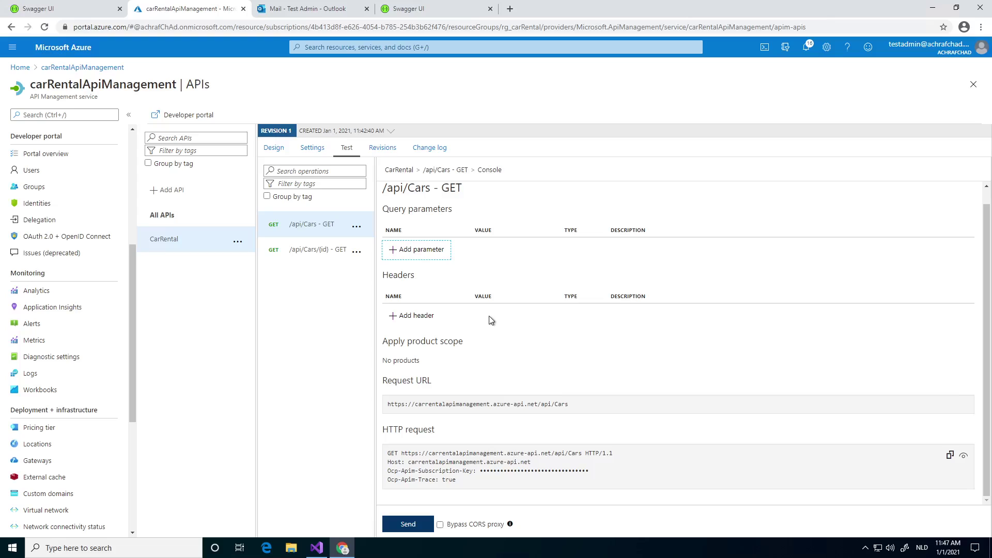
pyautogui.click(407, 522)
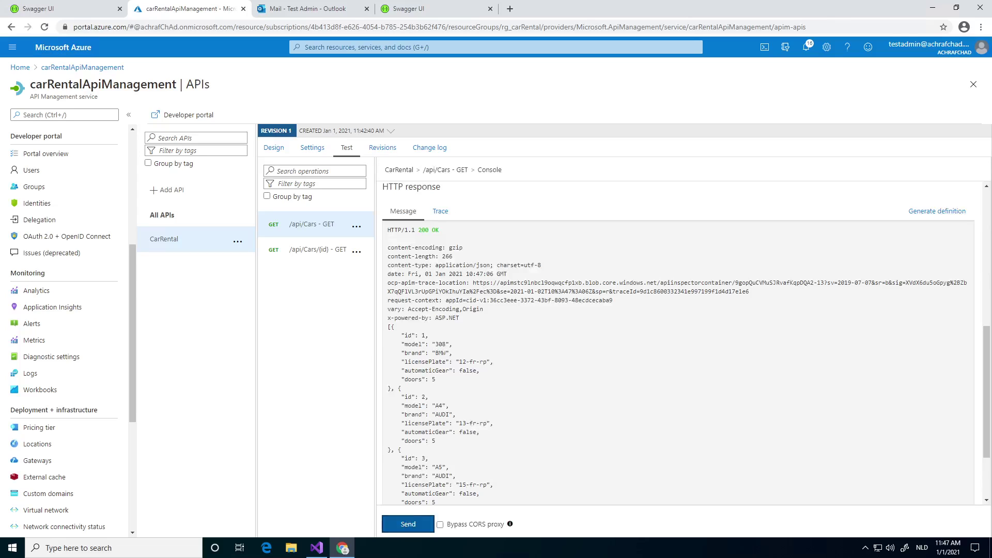
pyautogui.scroll(-2, 678, 343)
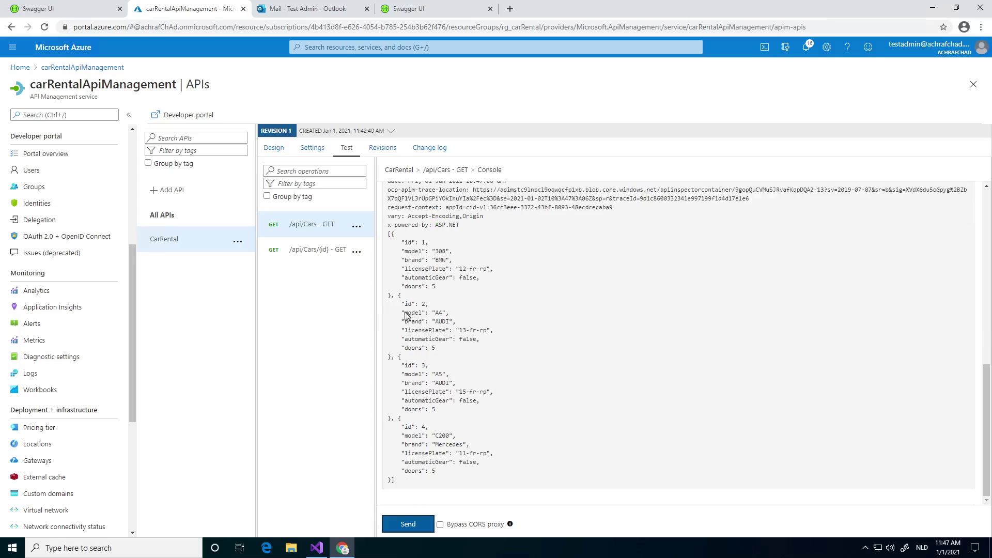
# Test GET /api/Cars/{id} with id 2, returning the AUDI A4.
pyautogui.click(321, 251)
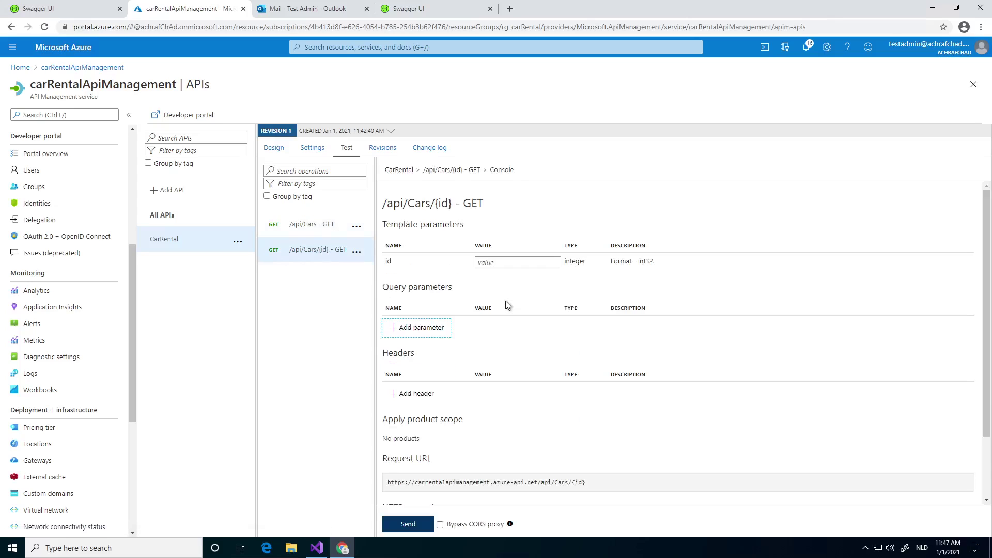
pyautogui.click(497, 263)
pyautogui.write('2')
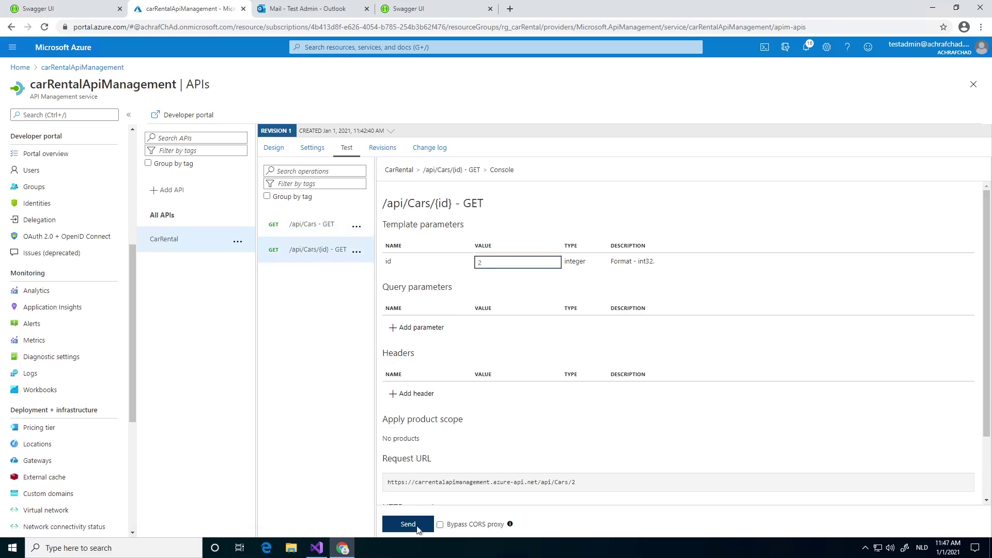
pyautogui.click(406, 524)
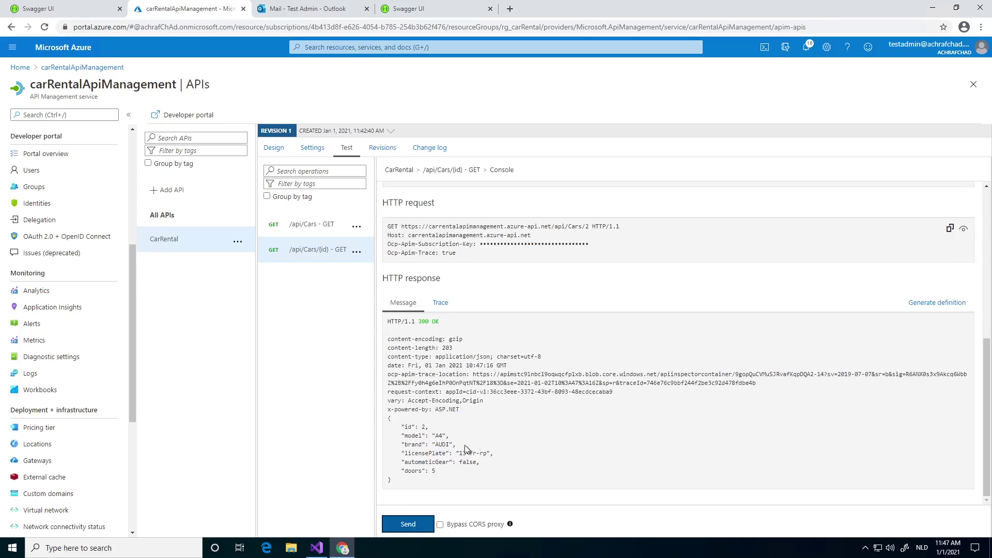